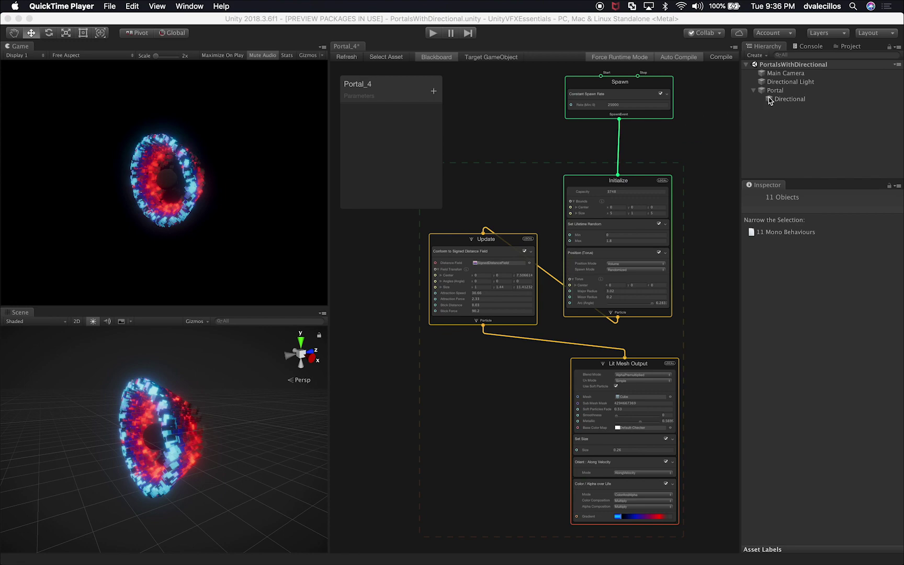
Examine the Portal effect in the scene and the Directional sphere's components and material settings
left_click(774, 91)
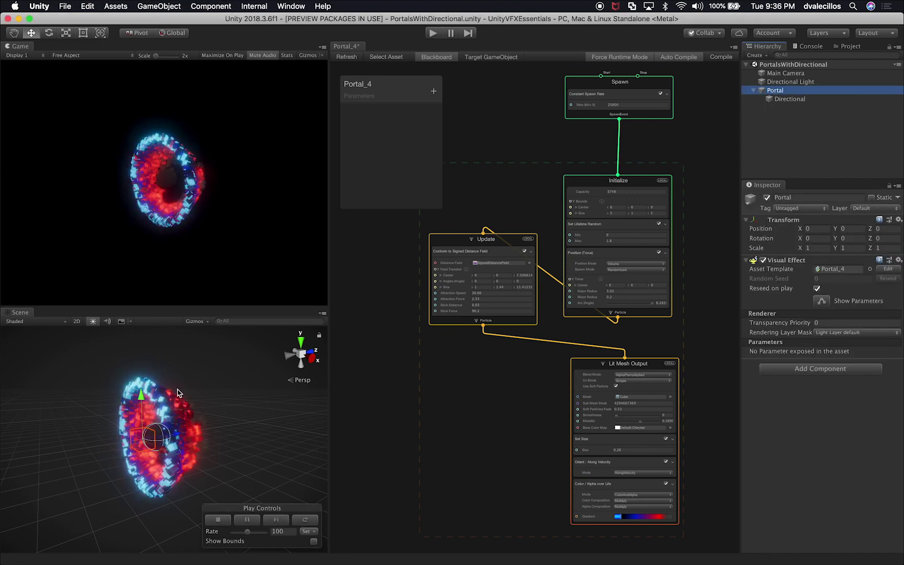
left_click_drag(164, 420, 233, 432, "alt")
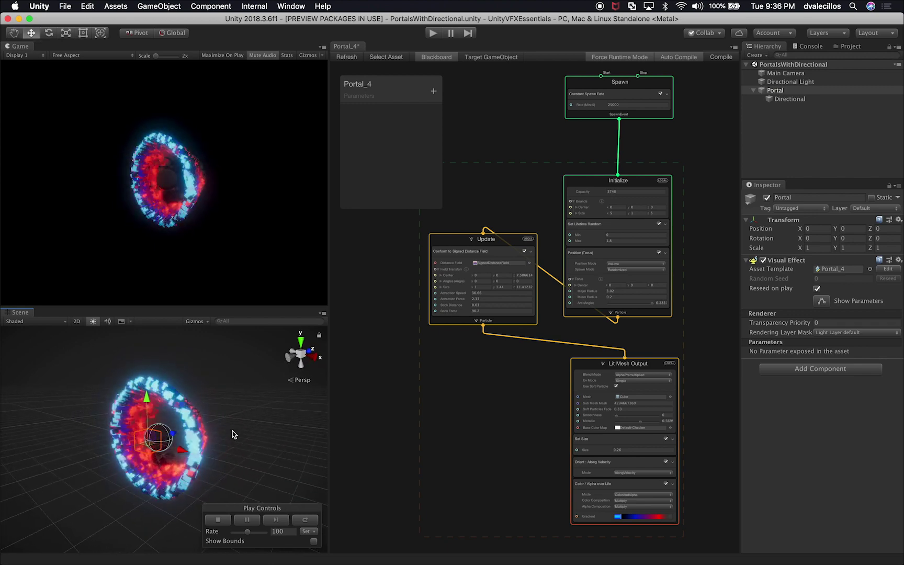
scroll(234, 434, "up", 5)
left_click(191, 430)
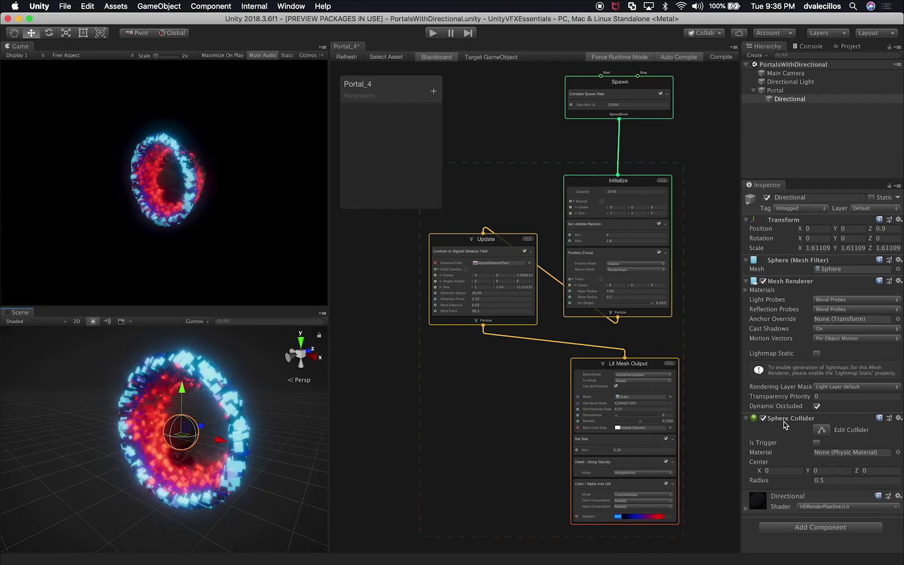
left_click(774, 503)
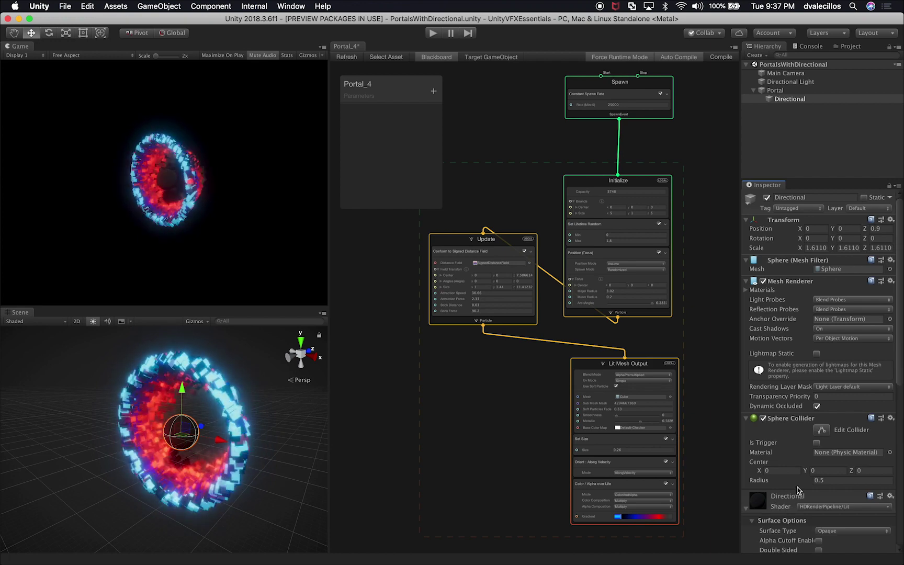
scroll(798, 490, "down", 5)
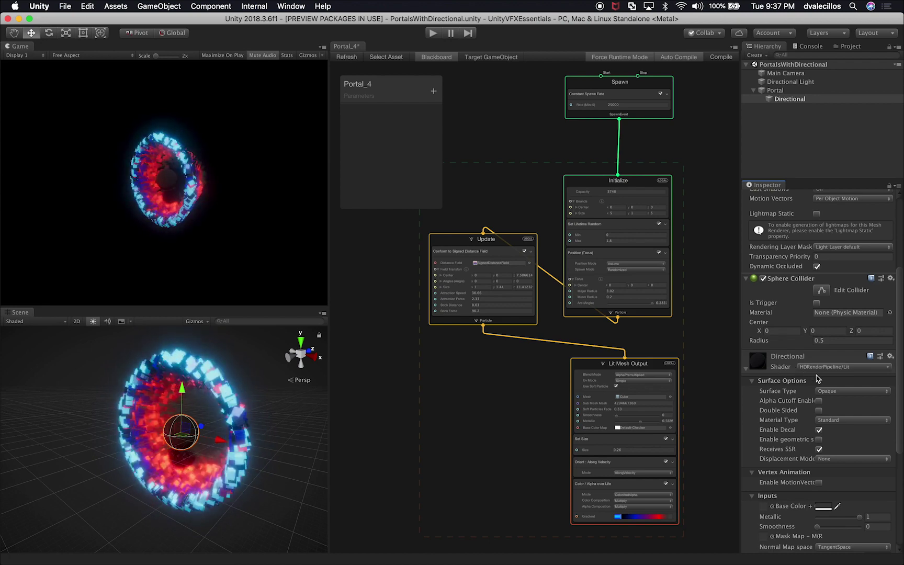
scroll(814, 397, "down", 5)
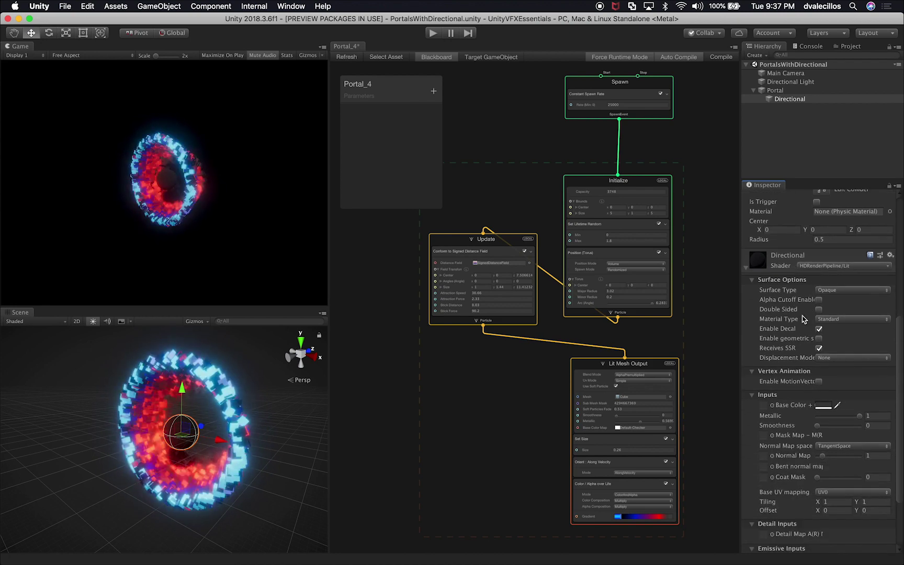
scroll(804, 319, "up", 10)
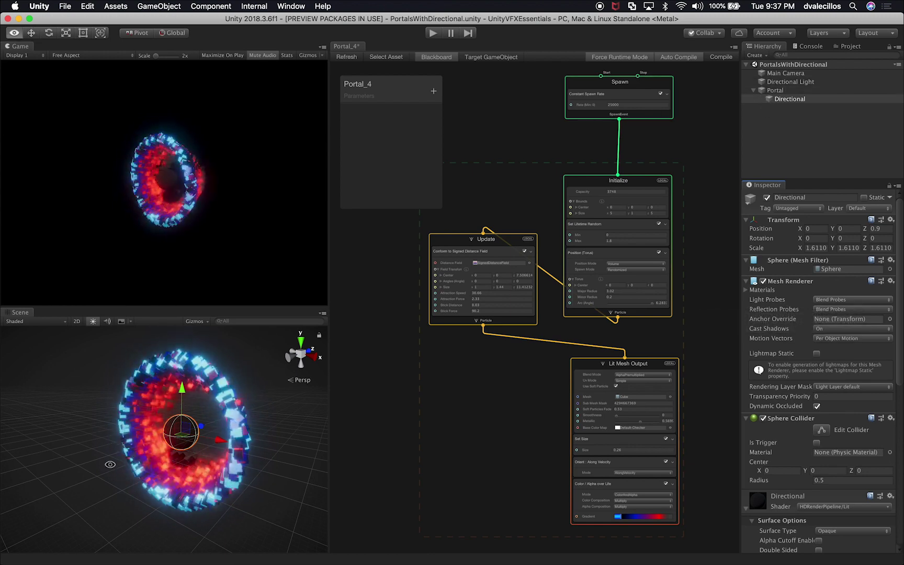
Move the Directional sphere along its Z axis to about 3.65 and view the portal from several angles
mouse_move(233, 428)
left_mouse_down()
mouse_move(306, 416)
mouse_move(247, 435)
left_mouse_up()
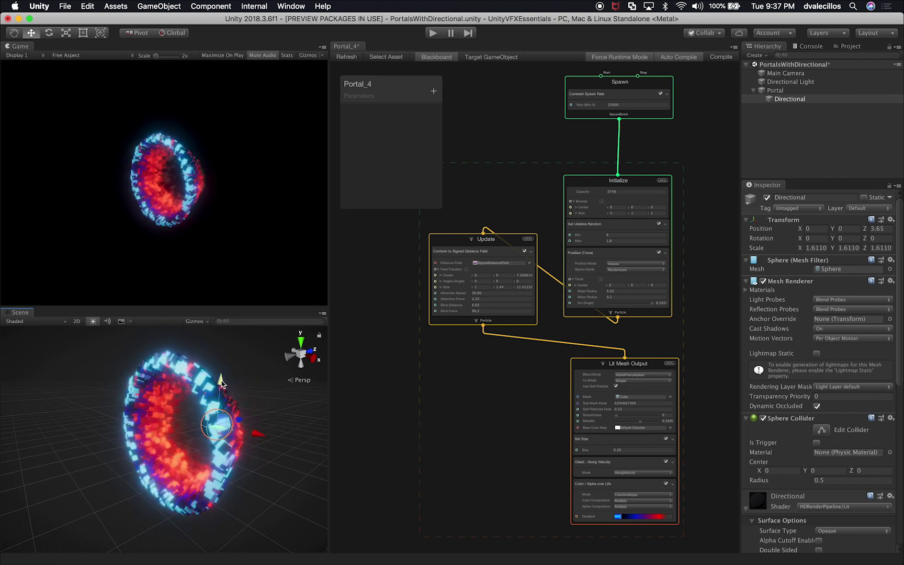
left_click_drag(253, 419, 183, 375, "alt")
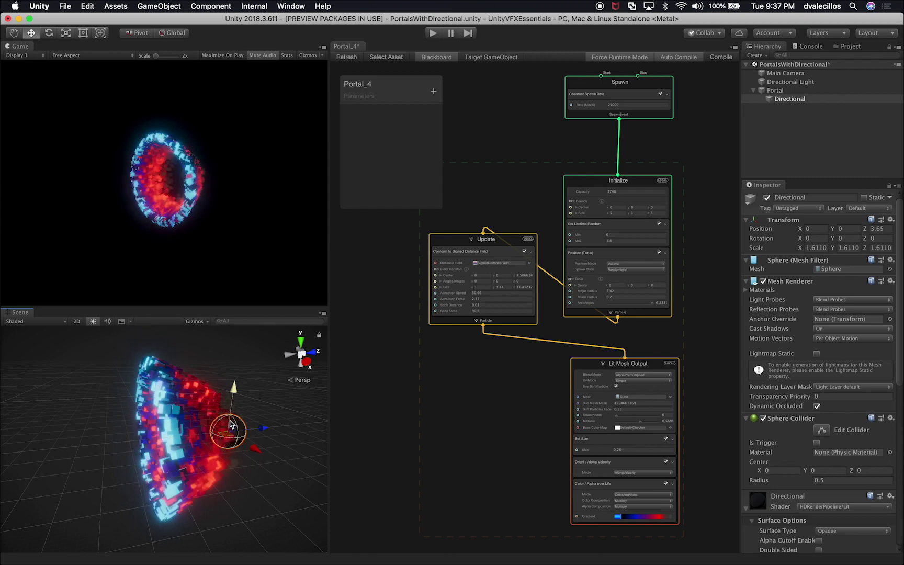
left_click_drag(216, 423, 212, 435, "alt")
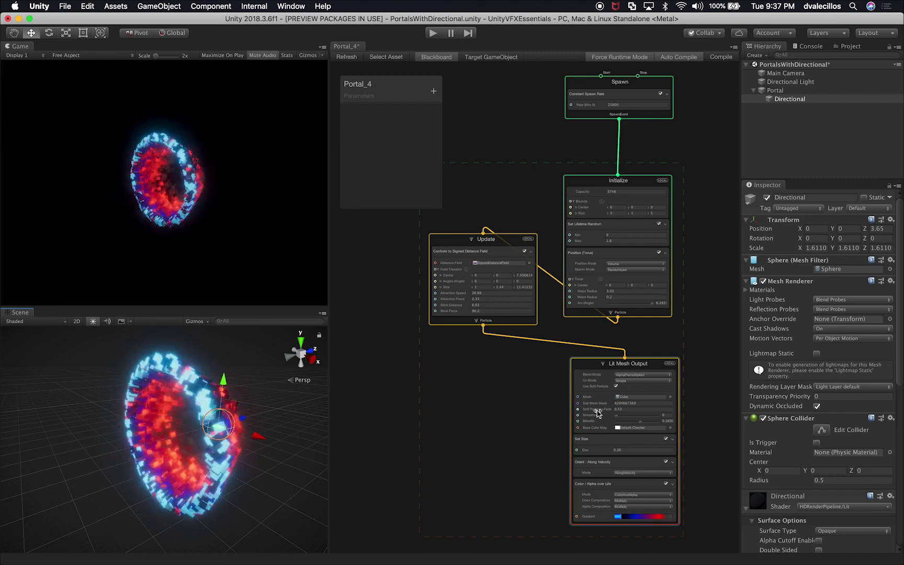
Try lowering the particle size in the Lit Mesh Output's Set Size block and undo the change
left_click_drag(597, 452, 573, 454)
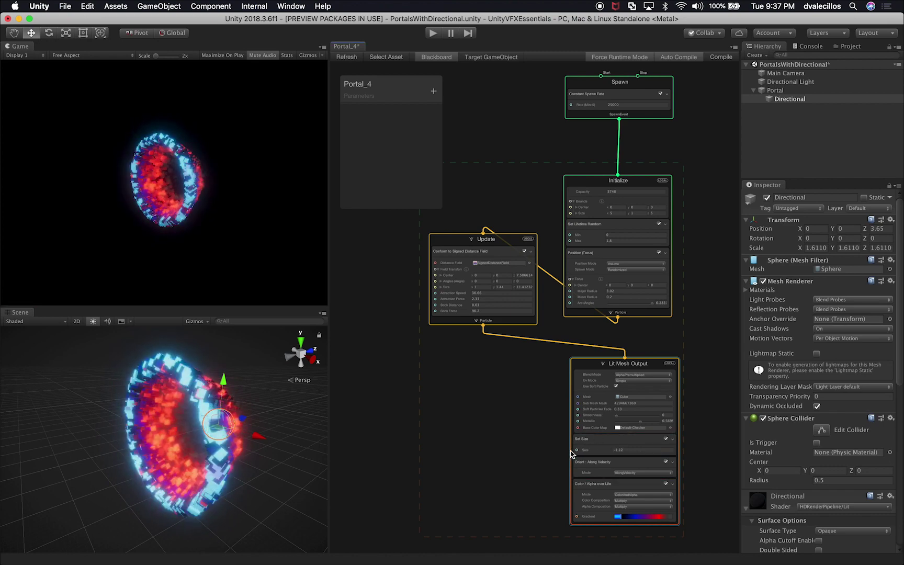
left_click(776, 90)
left_click_drag(599, 451, 580, 441)
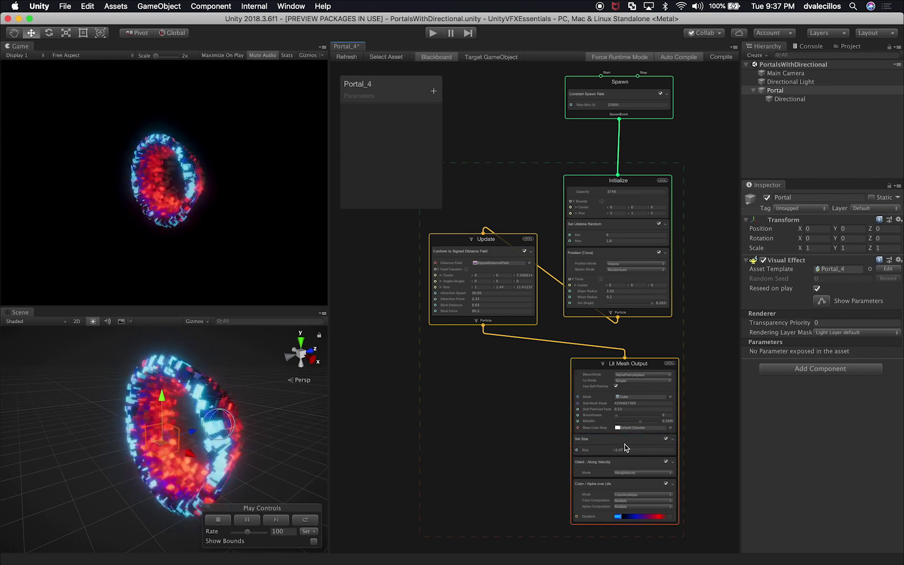
key("super+z")
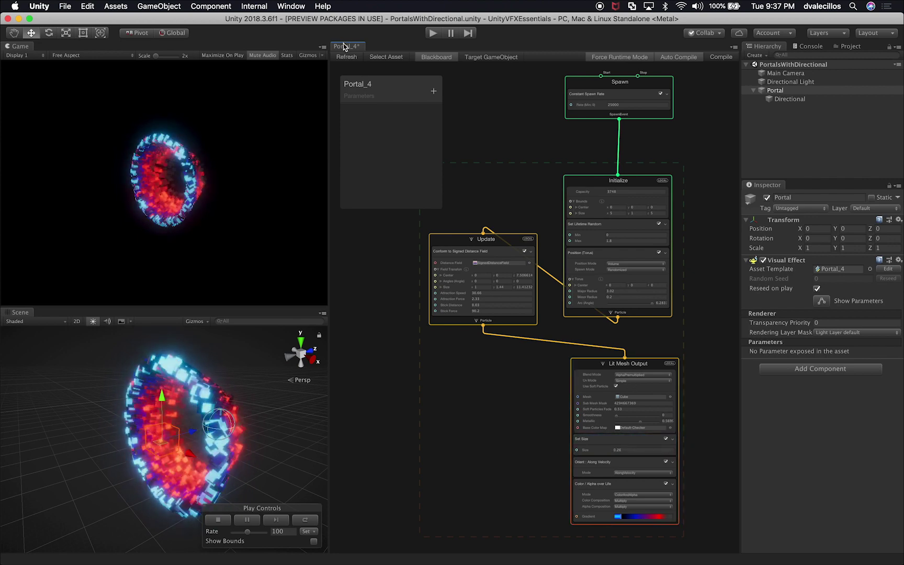
Close the Portal_4 graph and reopen it from the Portal object's Visual Effect component
right_click(345, 49)
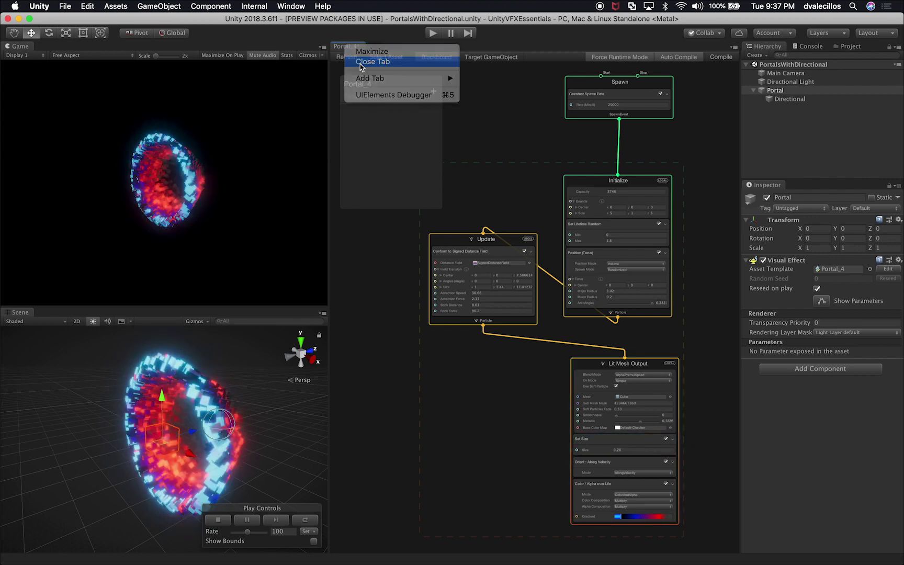
left_click(360, 62)
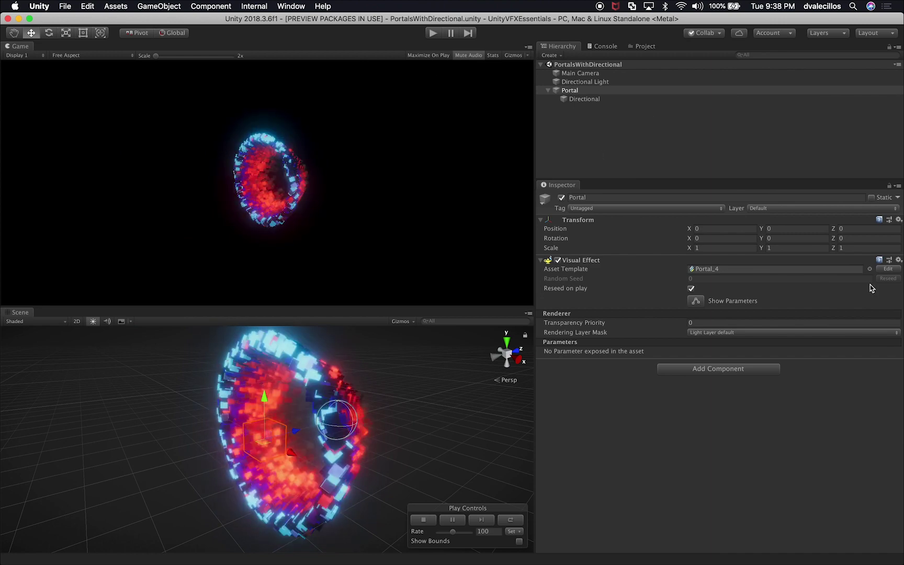
left_click(670, 129)
left_click(584, 91)
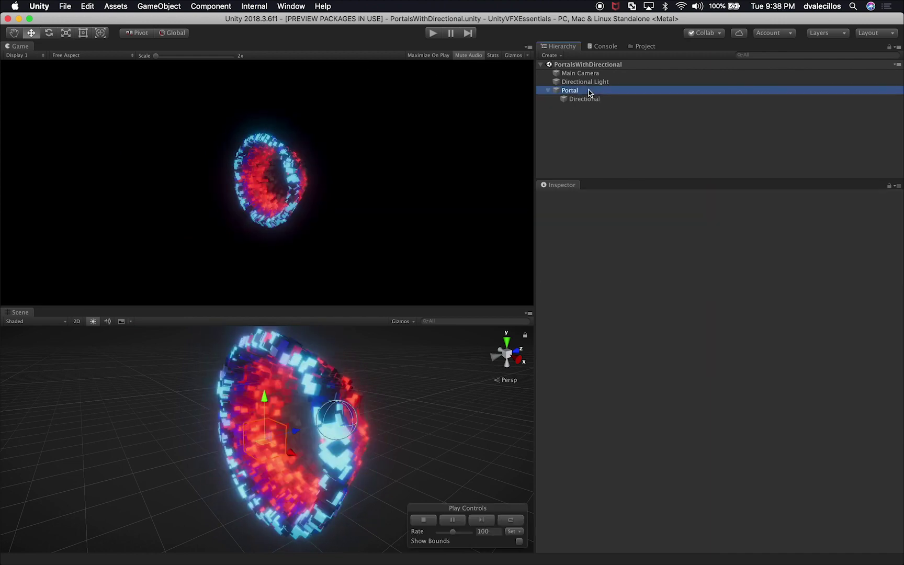
left_click(849, 241)
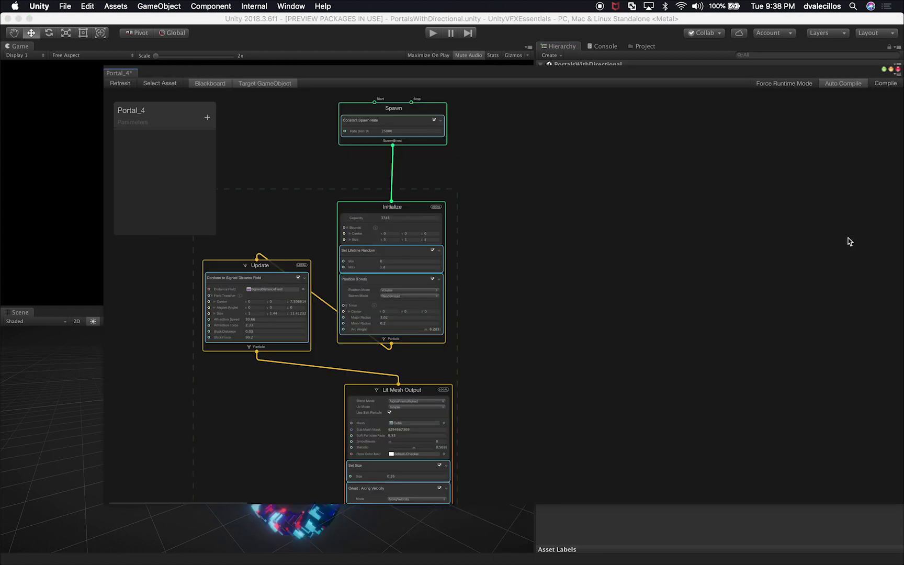
Dock the Portal_4 graph as a full-height column beside the stacked Game and Scene views
left_click_drag(128, 74, 521, 64)
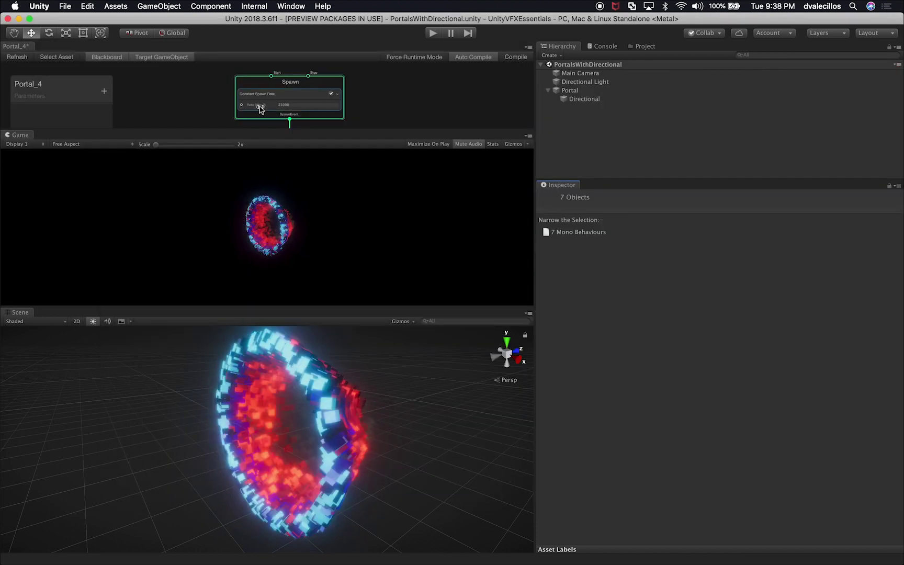
left_click_drag(29, 52, 523, 259)
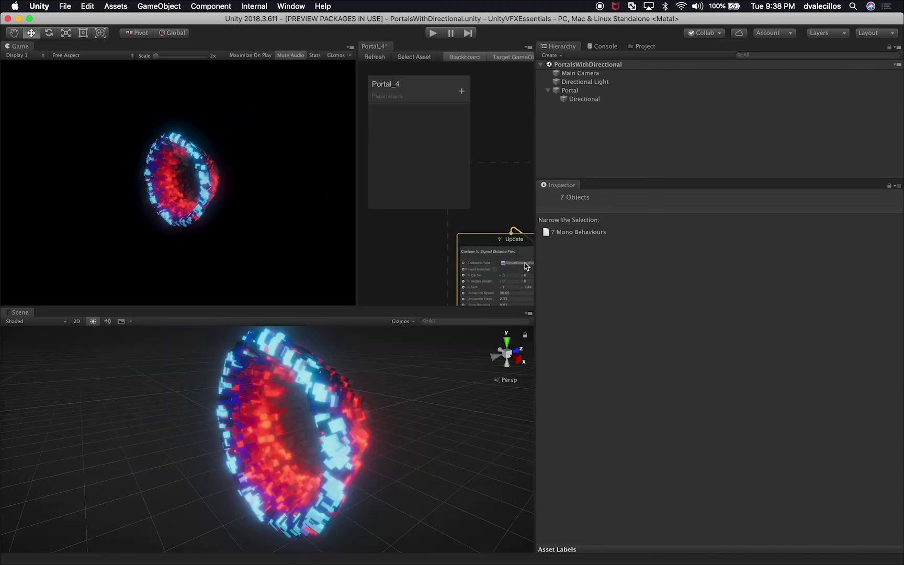
left_click_drag(19, 312, 47, 281)
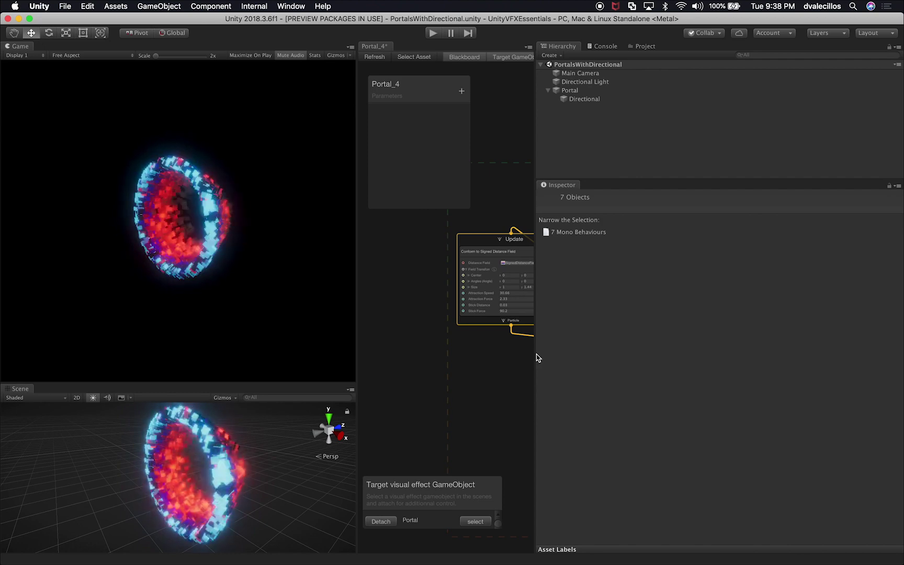
Select the Portal object and resize the panes so the Portal_4 graph gets most of the width
left_click(582, 92)
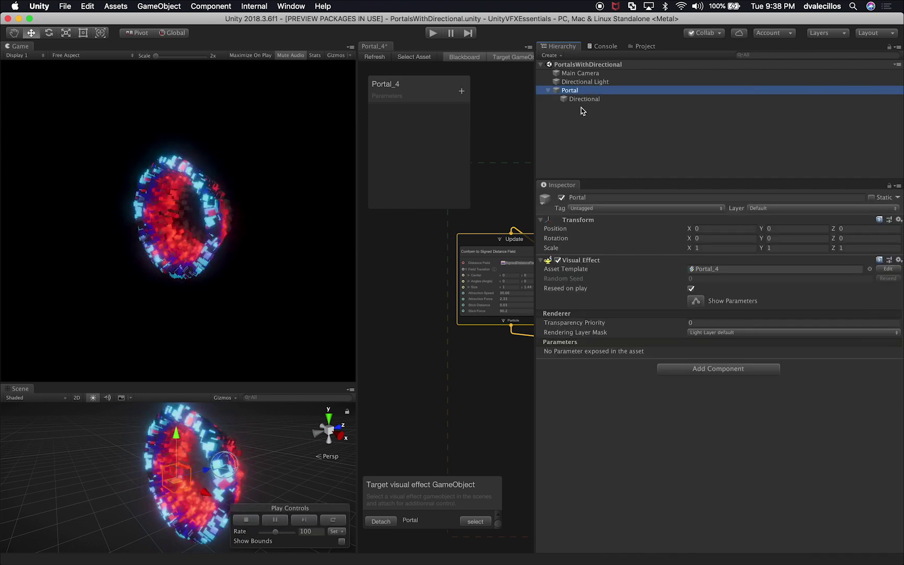
left_click_drag(535, 380, 752, 363)
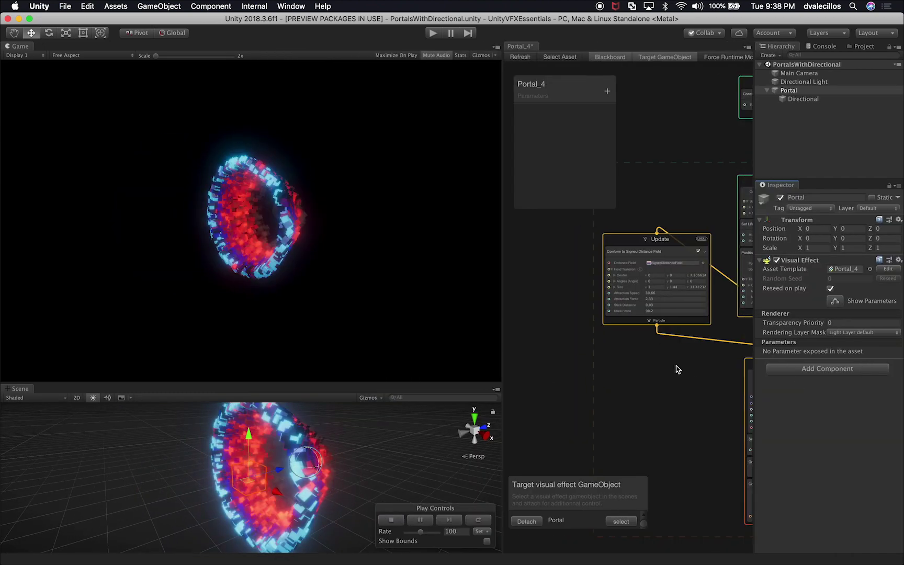
left_click_drag(500, 307, 357, 307)
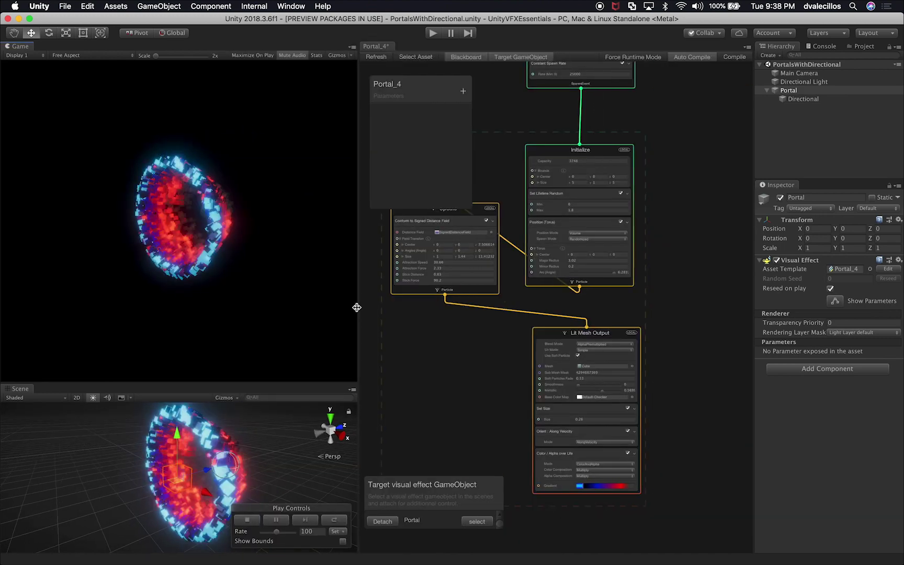
Set the particle size in the Lit Mesh Output's Set Size block to 0.27
mouse_move(545, 419)
left_mouse_down()
mouse_move(568, 421)
mouse_move(544, 421)
mouse_move(562, 421)
mouse_move(551, 422)
left_mouse_up()
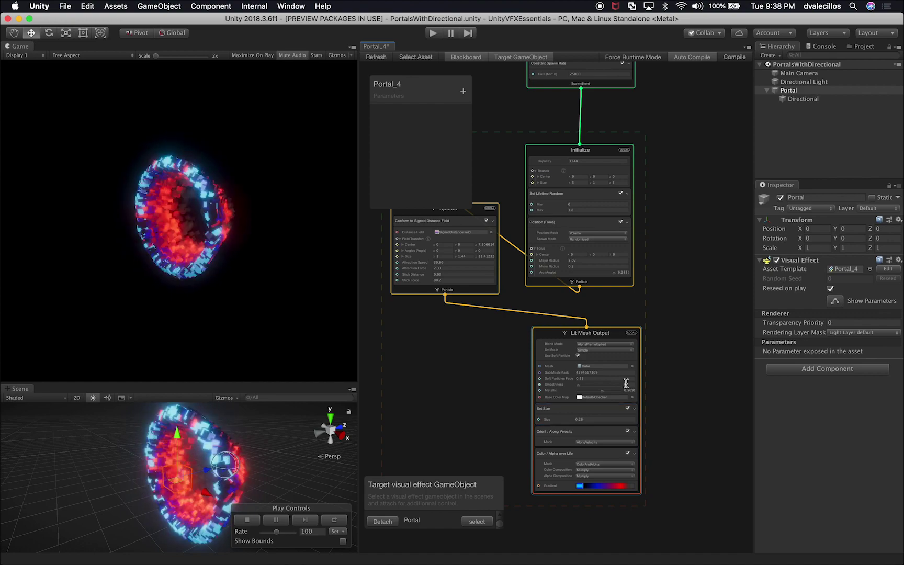
scroll(626, 383, "up", 3)
scroll(625, 376, "down", 2)
Try smaller and larger Major Radius values in the Position (Torus) block to preview the ring size
middle_click_drag(462, 343, 578, 402)
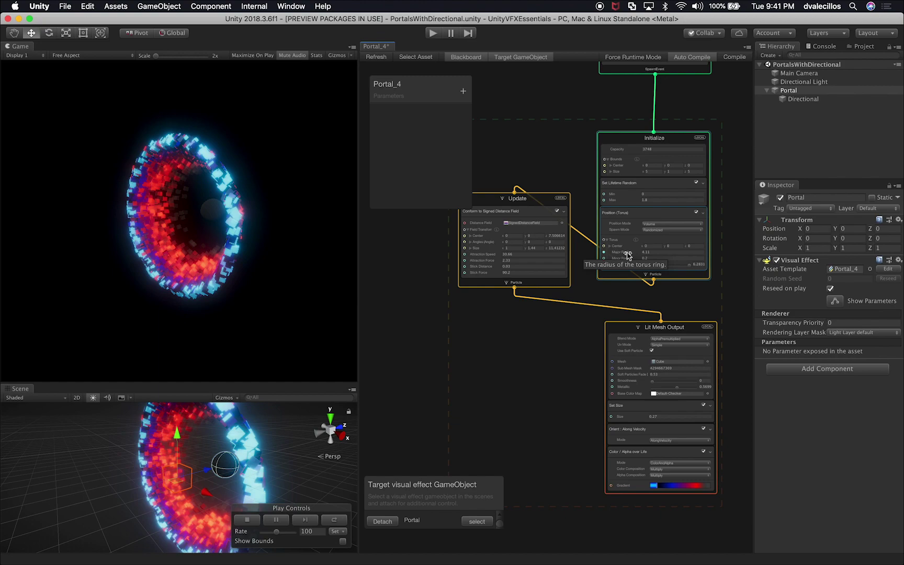
mouse_move(628, 255)
left_mouse_down()
mouse_move(638, 253)
mouse_move(617, 255)
left_mouse_up()
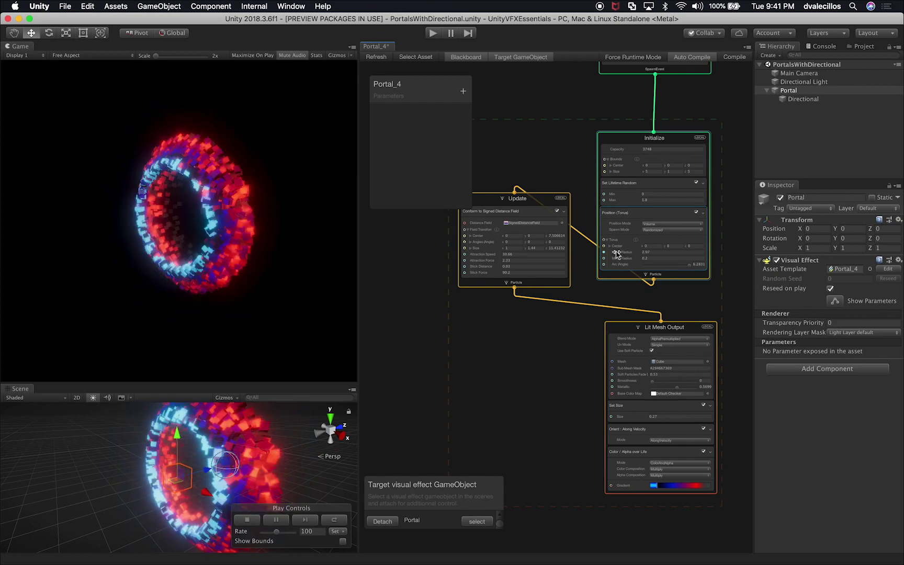
mouse_move(618, 255)
left_mouse_down()
mouse_move(653, 251)
mouse_move(630, 255)
left_mouse_up()
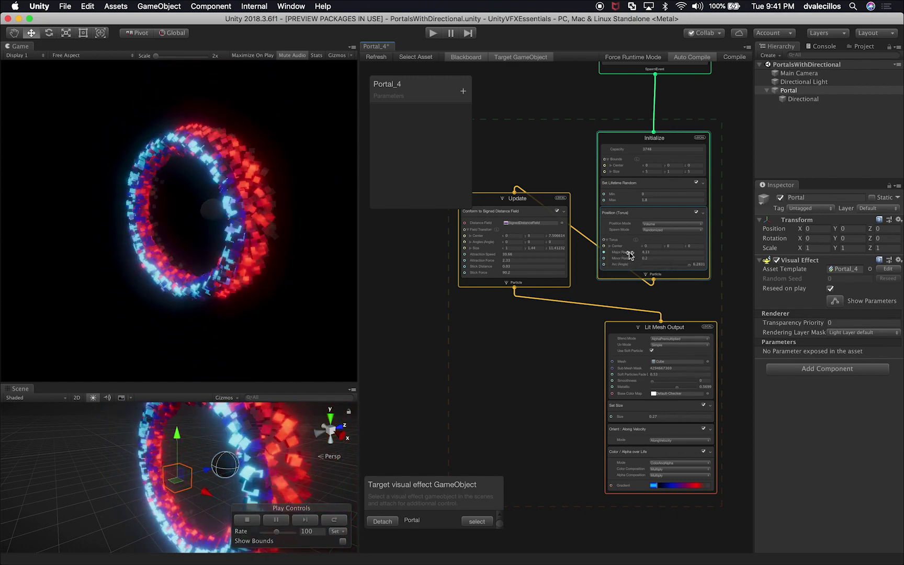
Add a Periodic Total Time node to the graph and place it just below the Update block
right_click(536, 335)
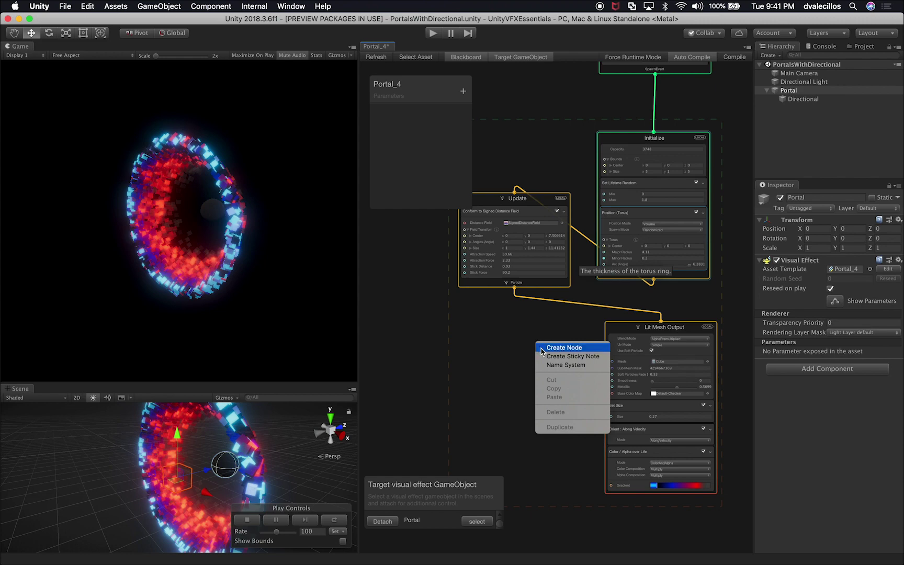
left_click(544, 348)
type("period")
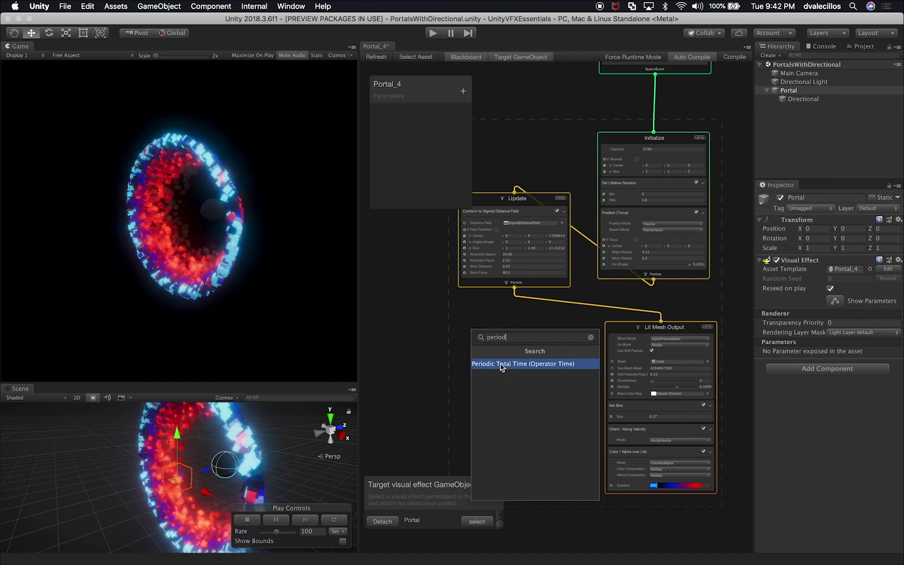
left_click(501, 365)
left_click_drag(559, 354, 501, 319)
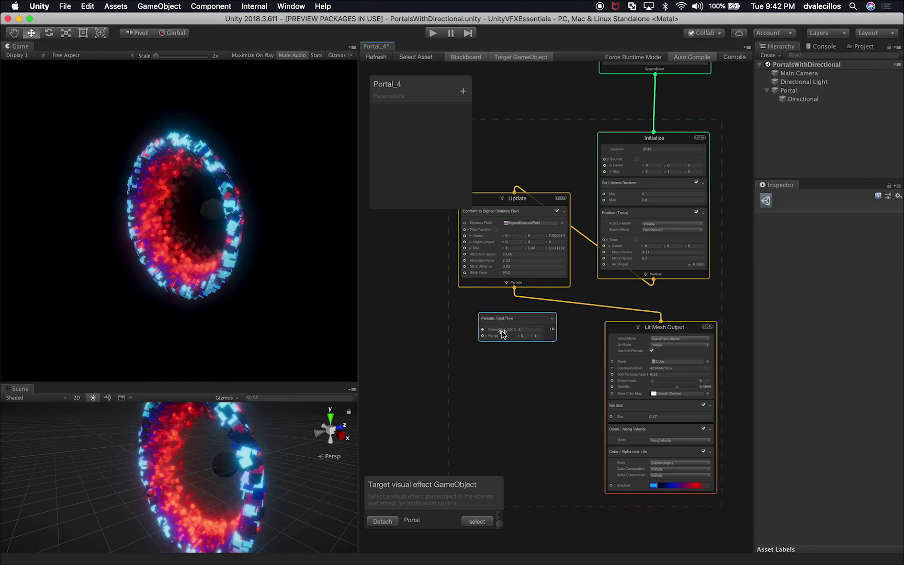
Reduce the torus's Major Radius to 1.71 to preview the smallest portal size
left_click_drag(617, 252, 612, 255)
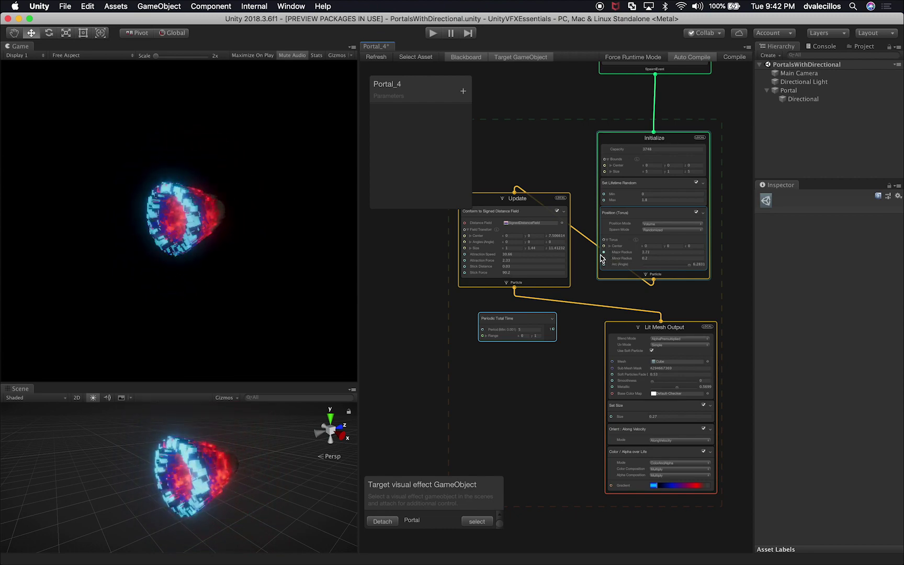
left_click_drag(601, 257, 685, 243)
key("super+z")
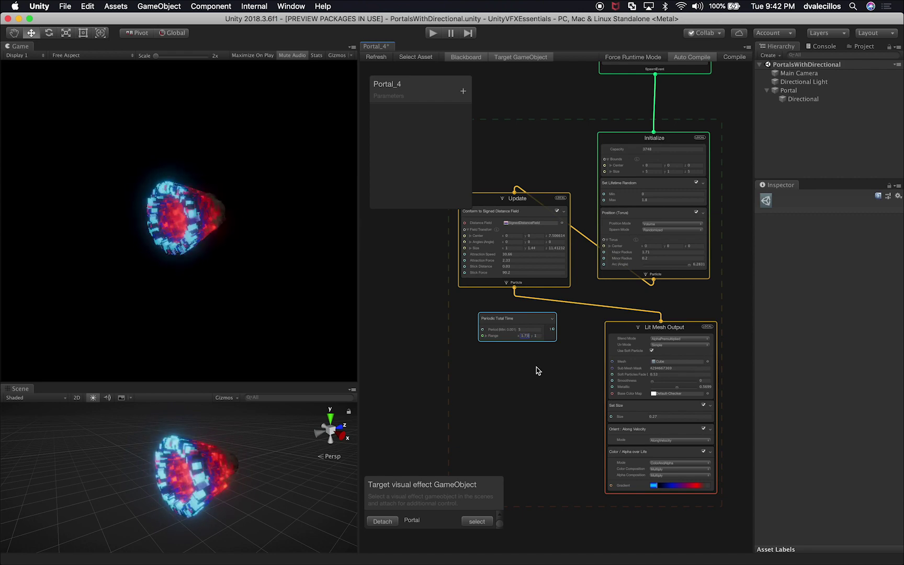
Set the Periodic Total Time node's range to X 1.71 and Y 6.5
scroll(549, 323, "up", 3)
left_click(533, 353)
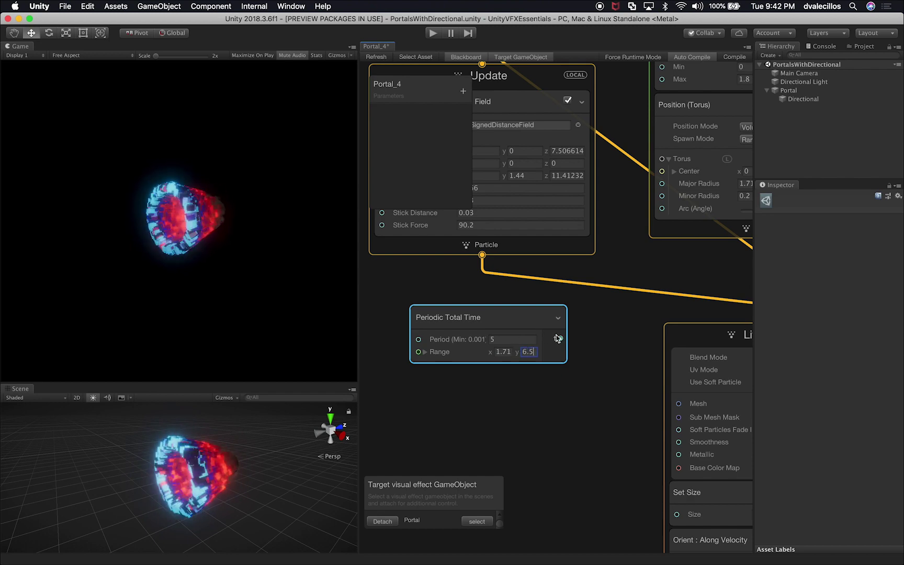
Connect the Periodic Total Time output to the Major Radius input of the Position (Torus) block
scroll(611, 324, "down", 2)
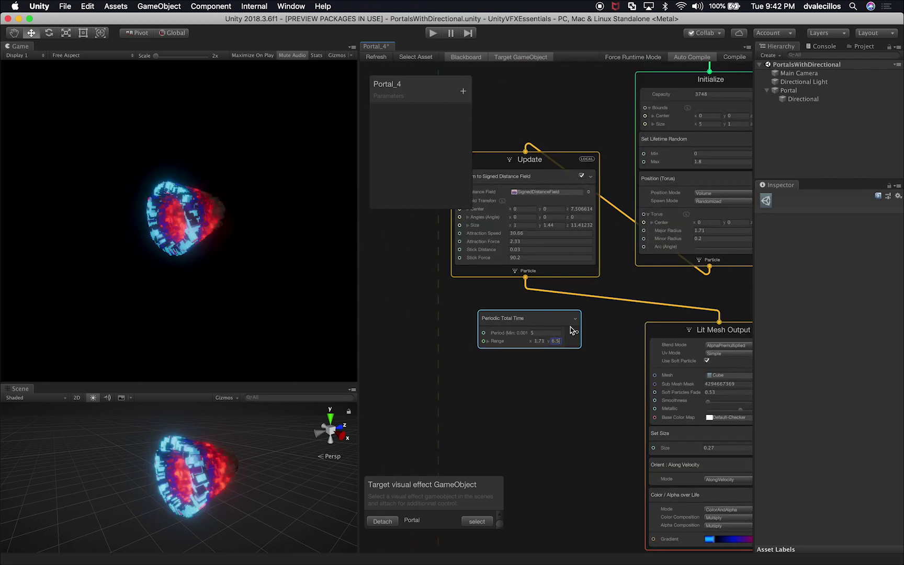
left_click_drag(577, 332, 643, 233)
left_click_drag(643, 234, 643, 231)
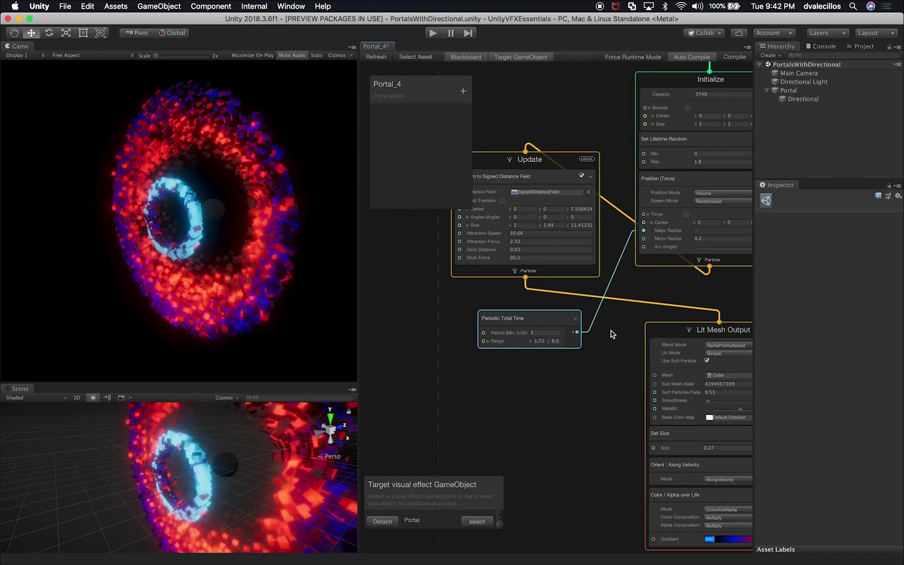
Set the Periodic Total Time node's range X to -1.71 and period to 4, and move the node slightly up and left
left_click(538, 340)
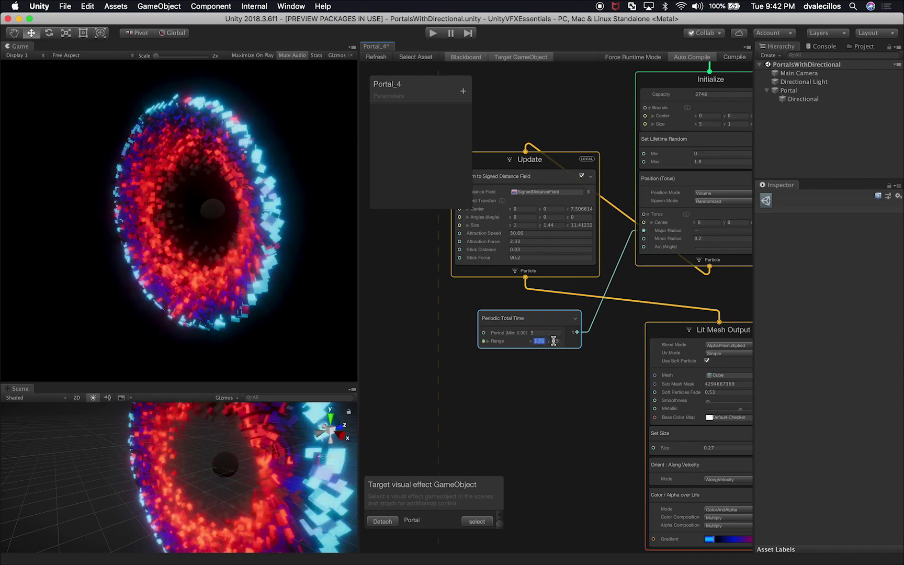
type("-1.7")
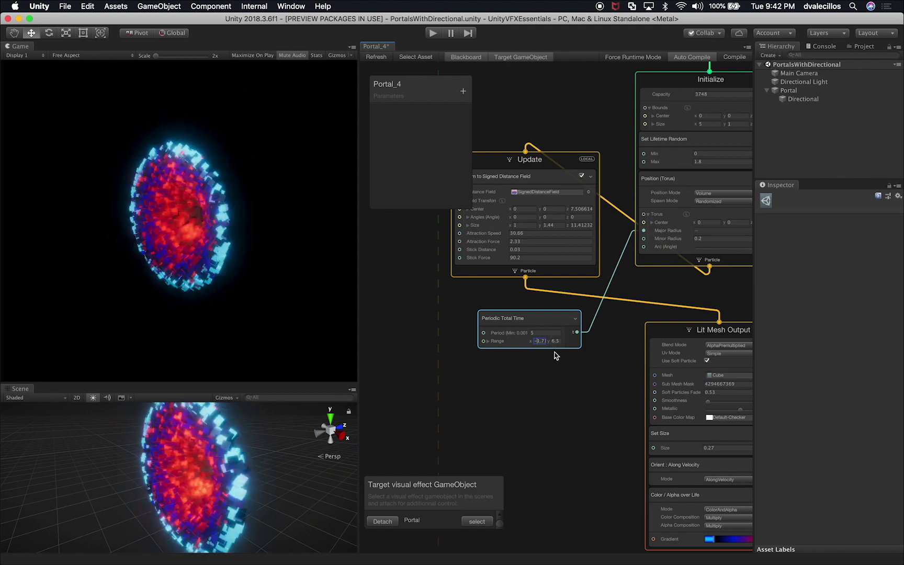
left_click(543, 332)
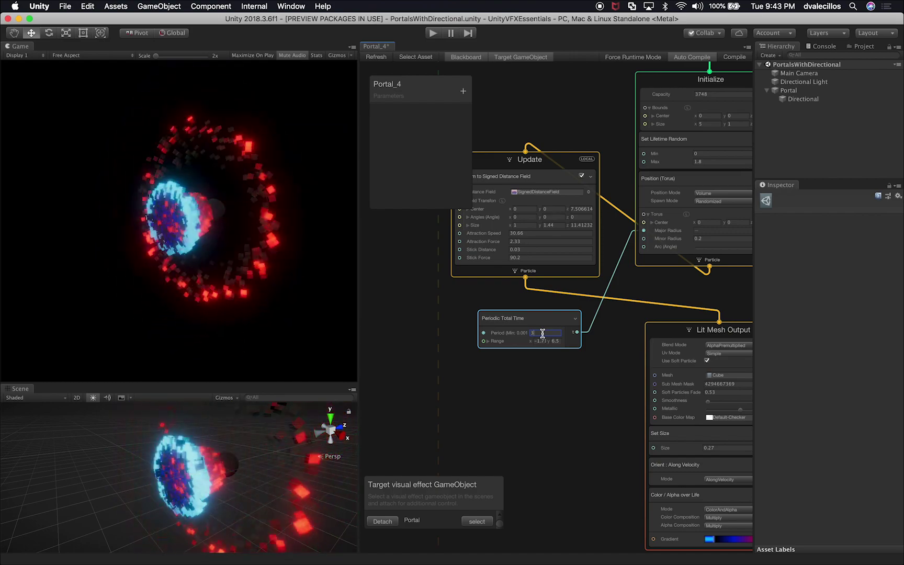
key("BackSpace")
type("4")
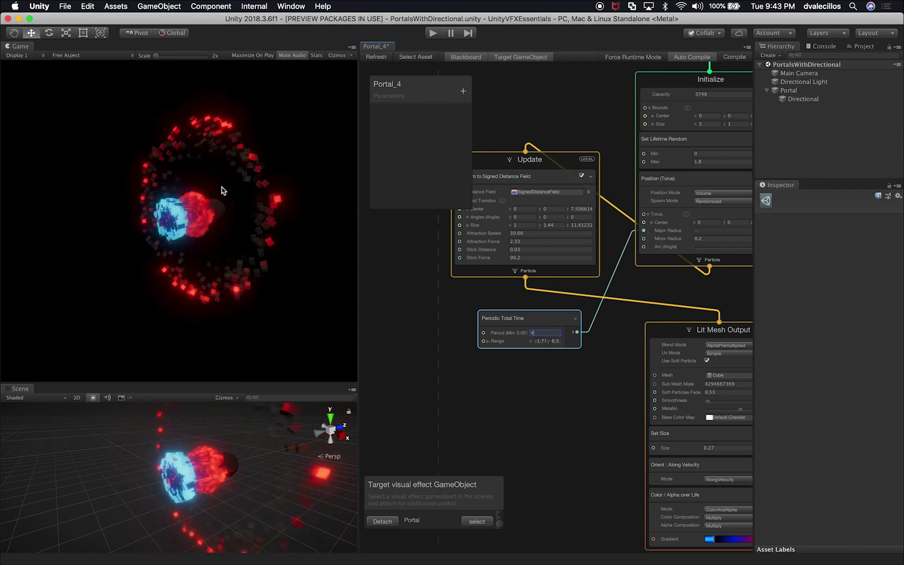
left_click_drag(285, 460, 312, 456, "alt")
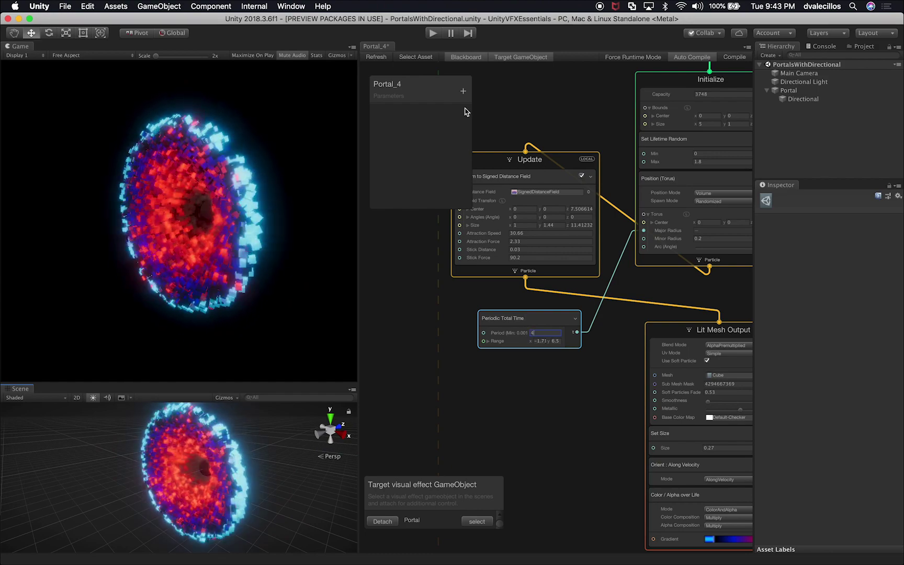
left_click_drag(525, 320, 498, 308)
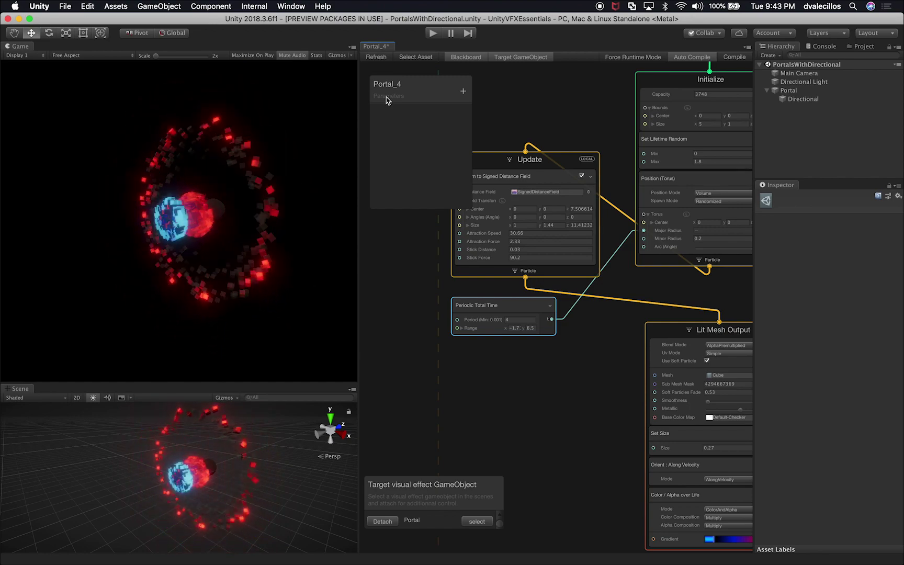
Add a Vector3 parameter named Distance to the Portal_4 blackboard
left_click(463, 92)
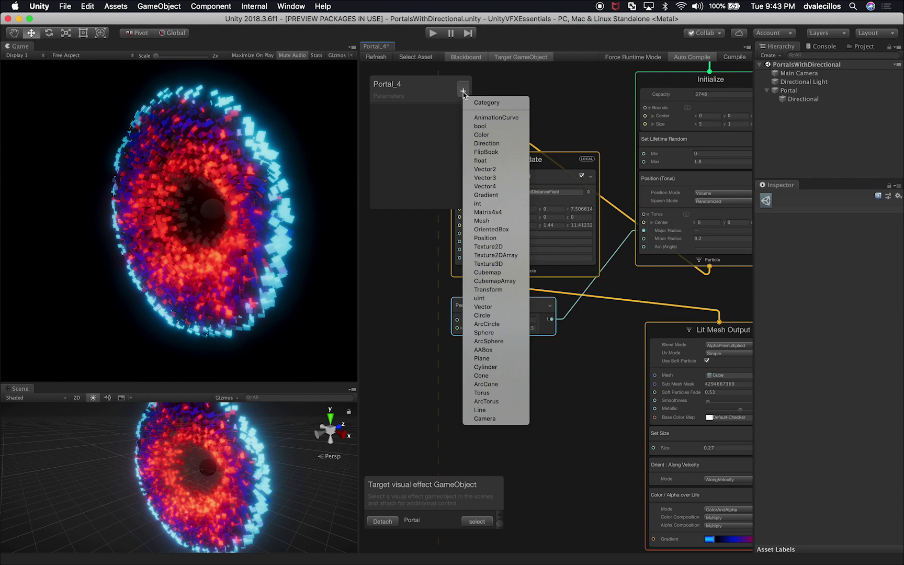
left_click(483, 177)
double_click(413, 109)
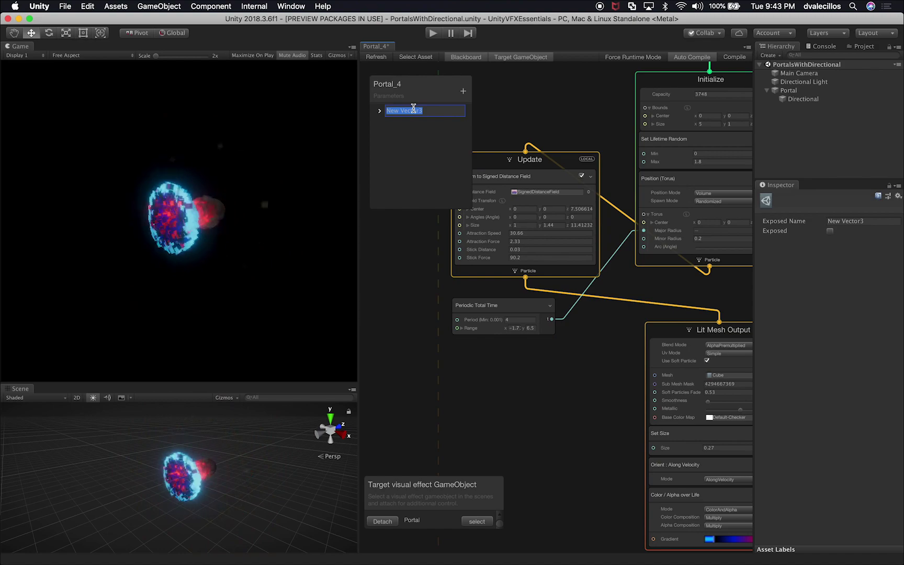
type("Distance")
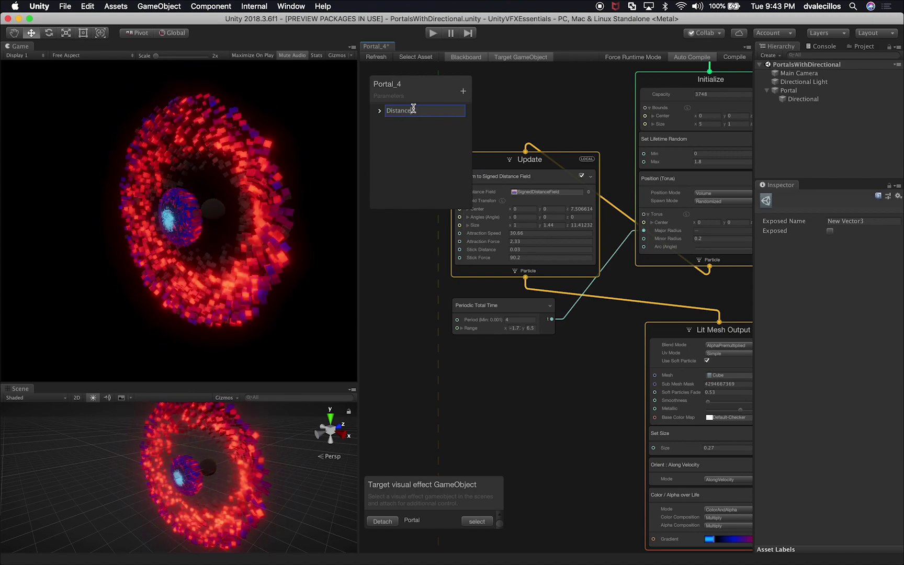
key("Return")
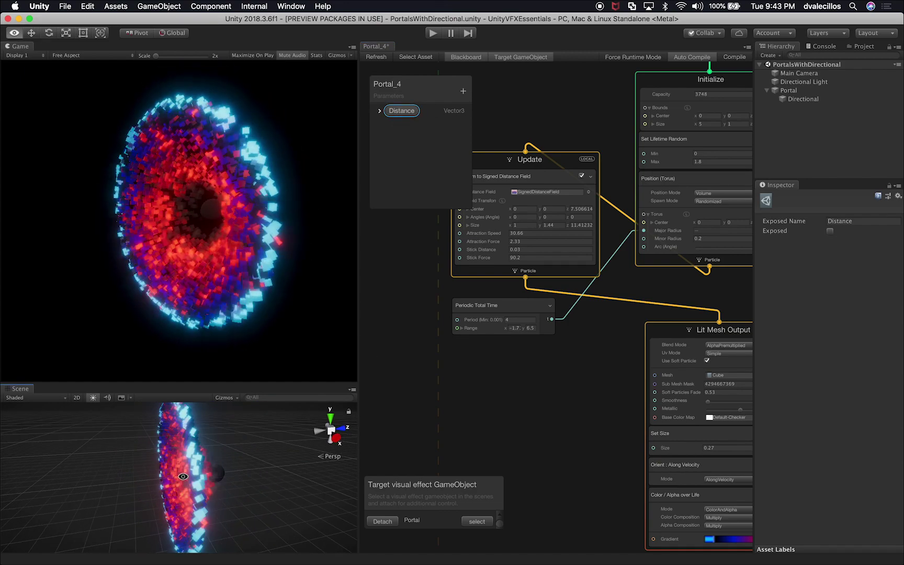
Try moving the Directional sphere along its Z and X axes in the scene, undoing the trial moves
left_click(224, 476)
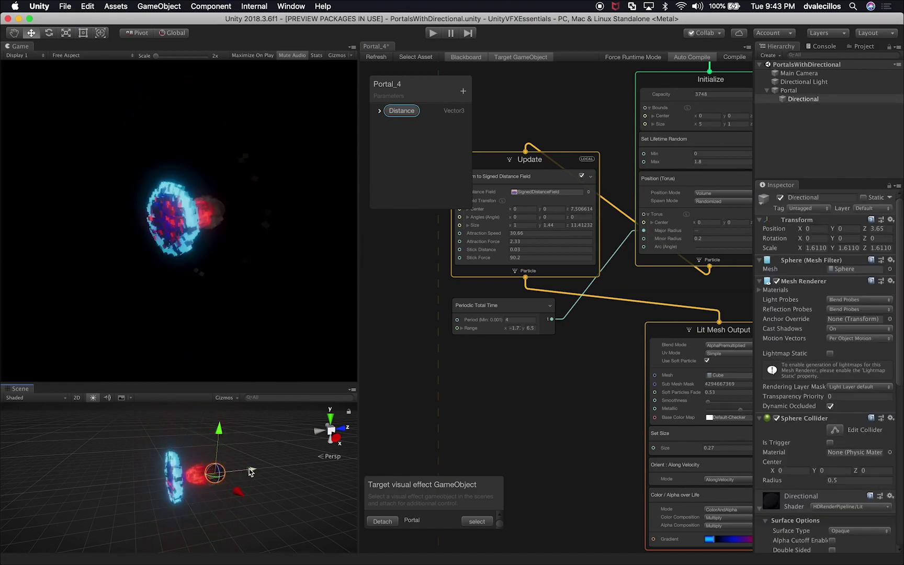
left_click_drag(251, 472, 301, 467)
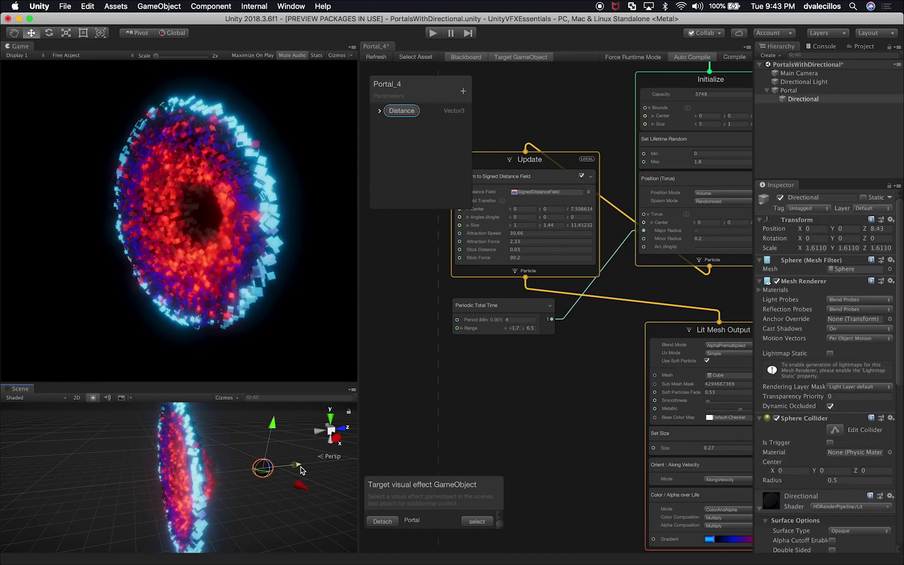
key("super+z")
left_click_drag(218, 427, 226, 360)
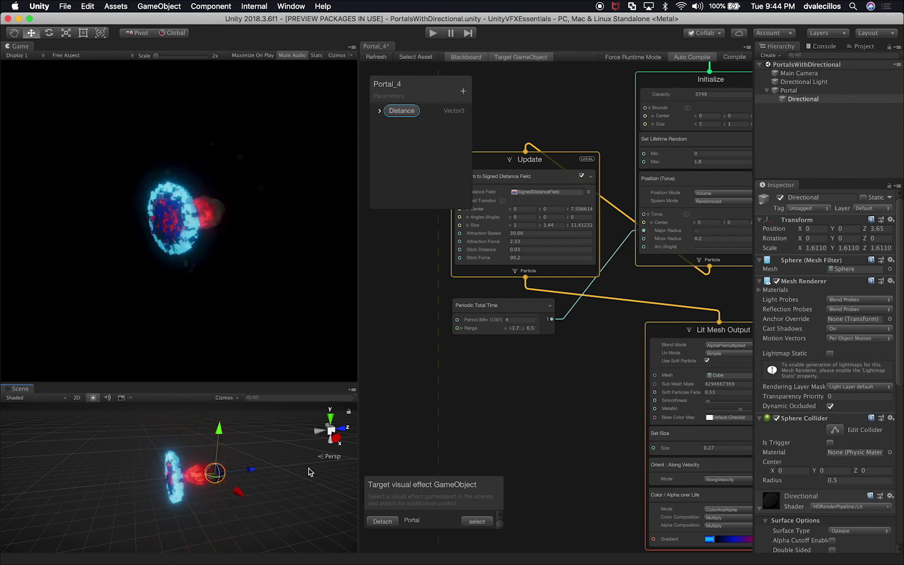
left_click_drag(254, 547, 254, 474, "alt")
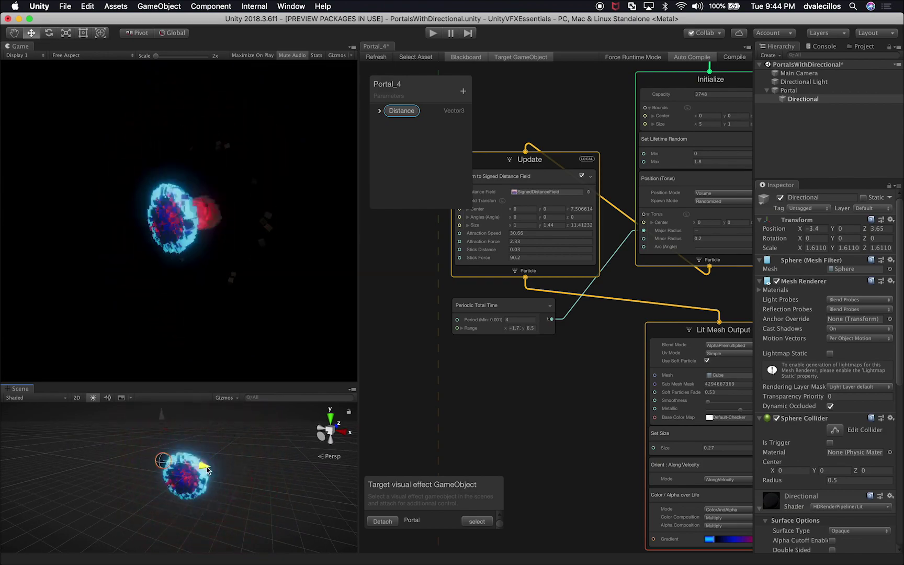
left_click_drag(193, 470, 280, 476)
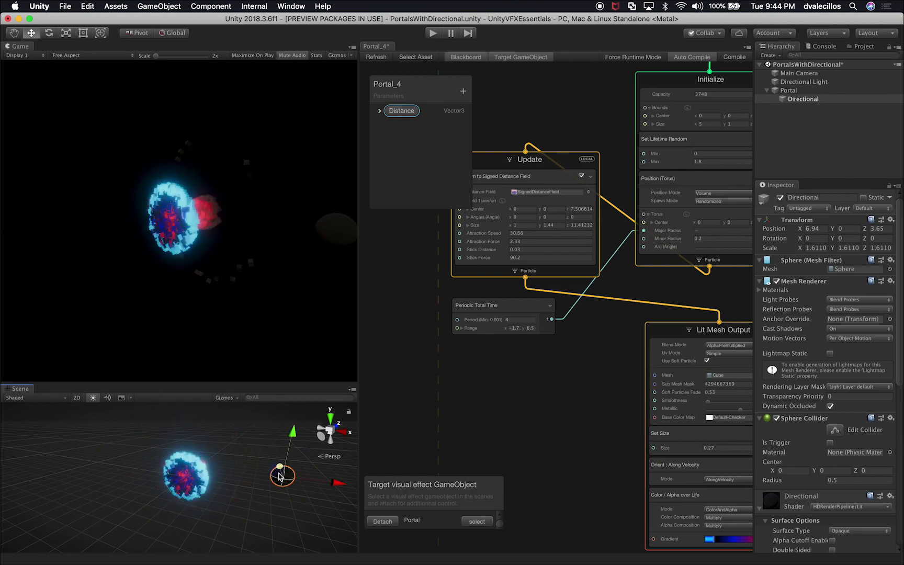
left_click_drag(338, 482, 229, 485)
key("super+z")
Set the Directional sphere's position to X 0 and Z 0
left_click(812, 228)
type("0")
key("Tab")
key("Tab")
type("0")
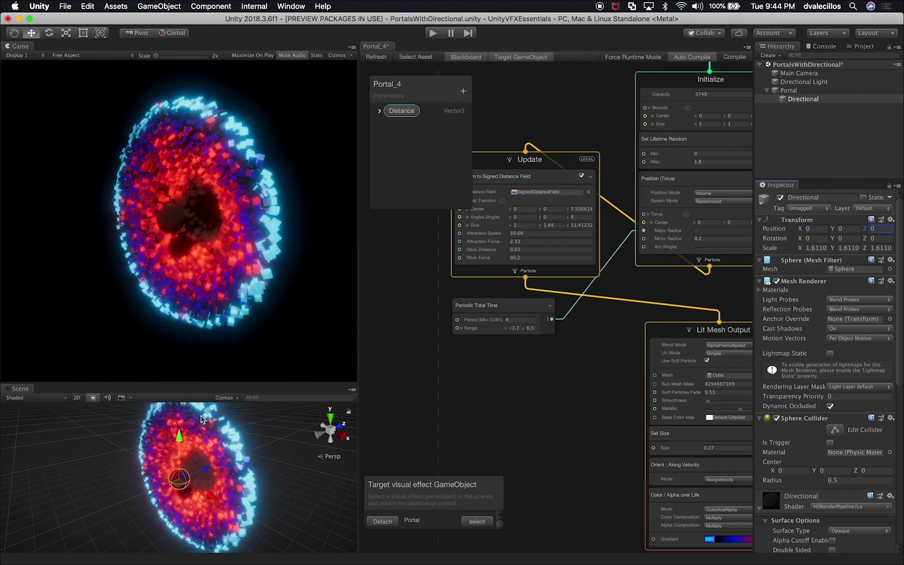
Expand the Distance parameter, make it exposed, and widen the blackboard
left_click(379, 111)
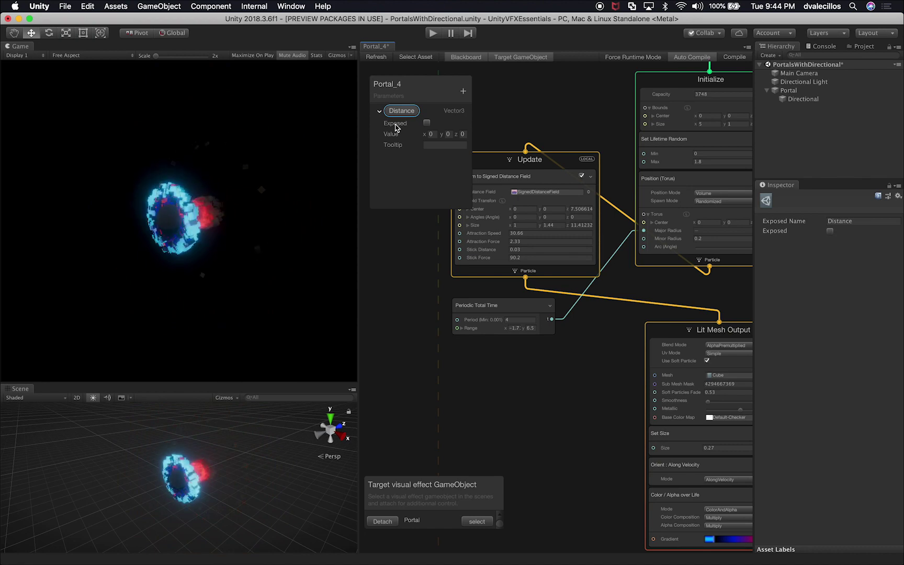
left_click(426, 124)
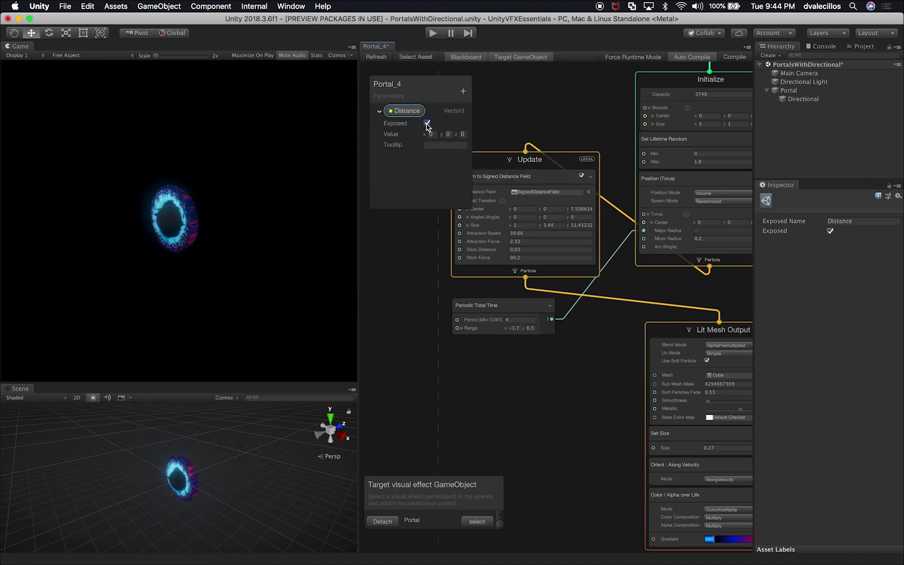
left_click_drag(472, 112, 556, 109)
Try changing the exposed Distance X to 1.65 on the Portal object, and undo the change
left_click(795, 91)
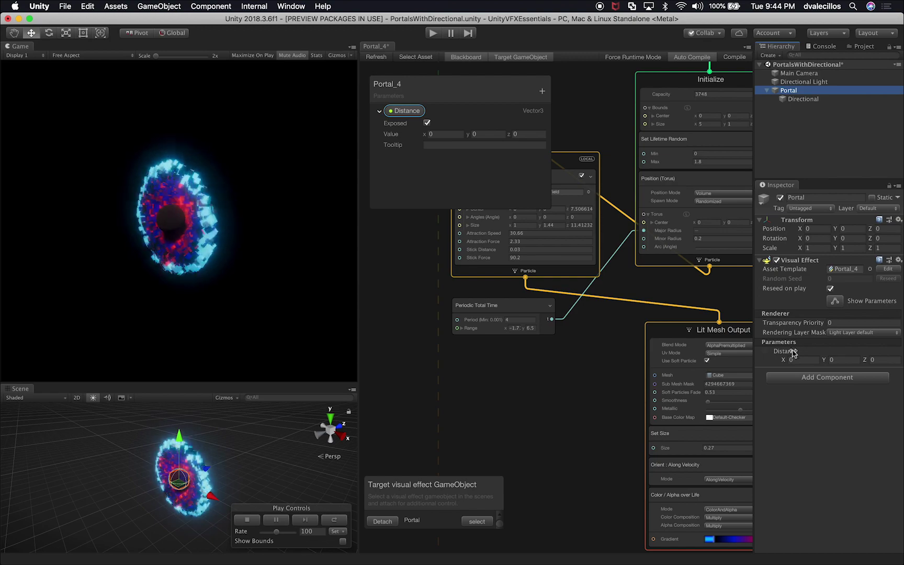
left_click_drag(782, 361, 816, 360)
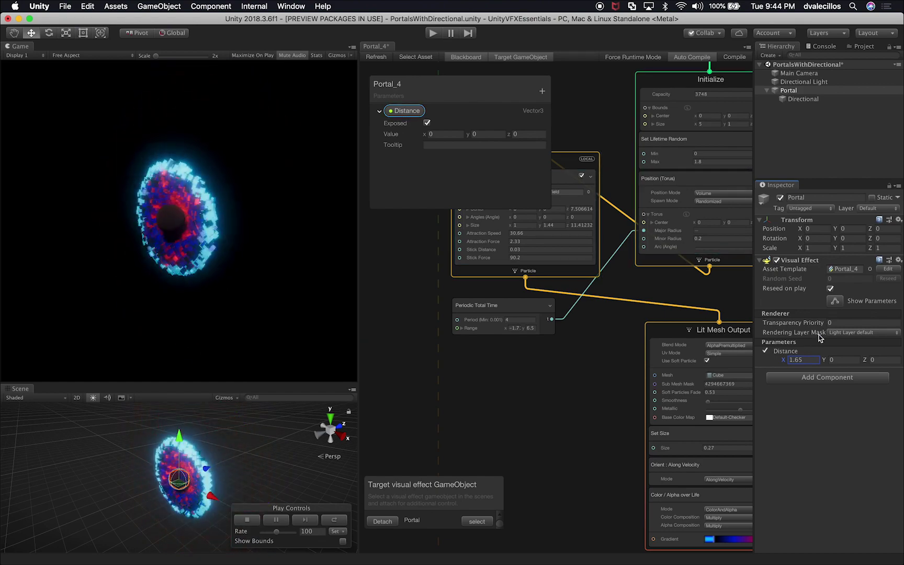
key("super+z")
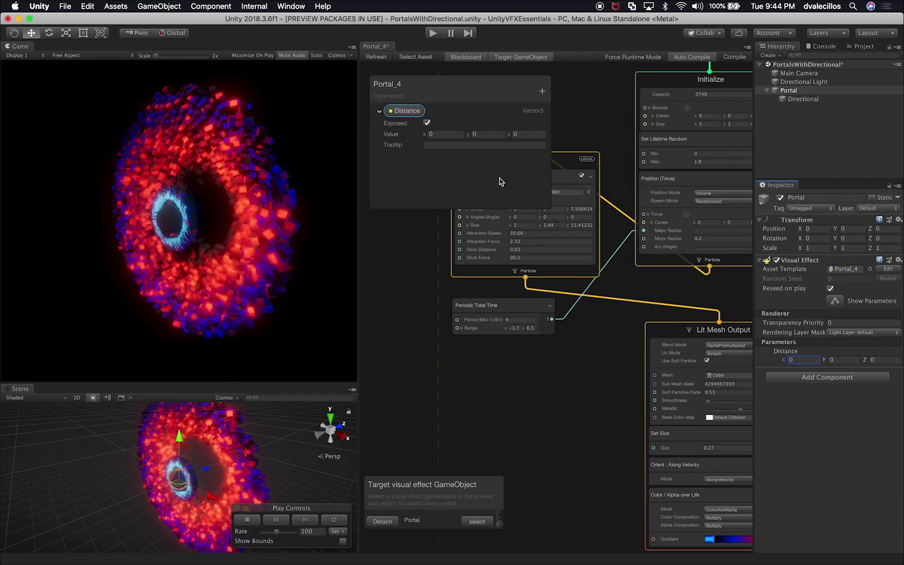
Add a float parameter named Size to the blackboard, expand its settings, and enlarge the blackboard to fit both parameters
left_click(542, 91)
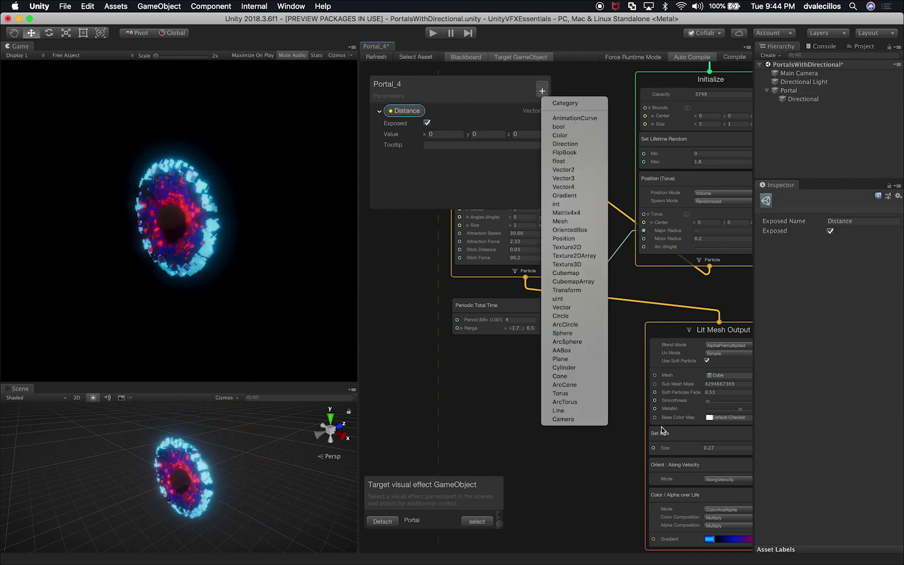
left_click(582, 161)
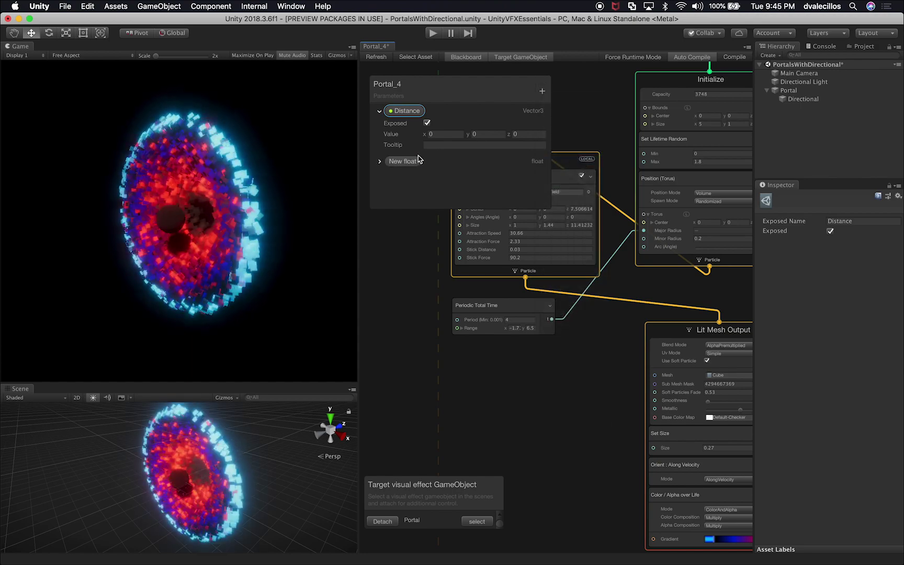
double_click(409, 160)
type("Size")
key("Return")
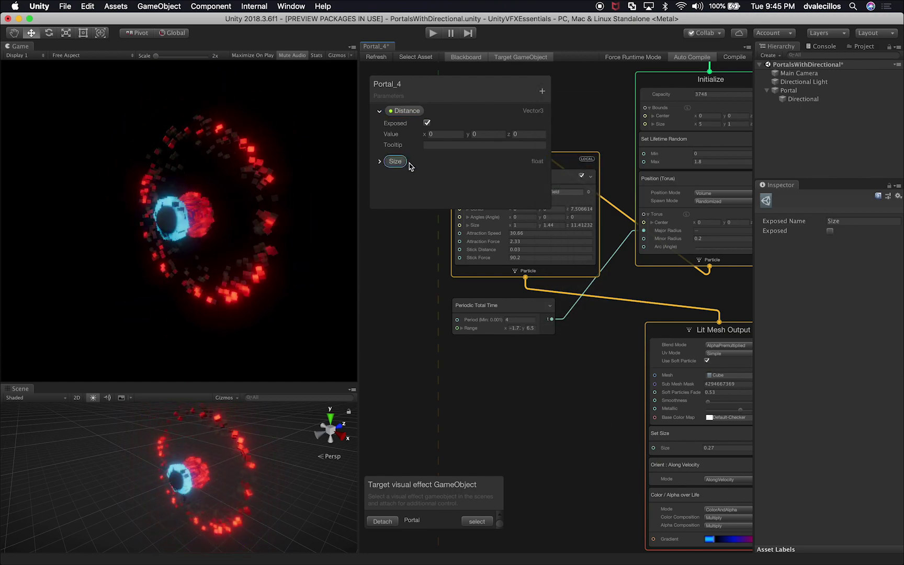
left_click(379, 161)
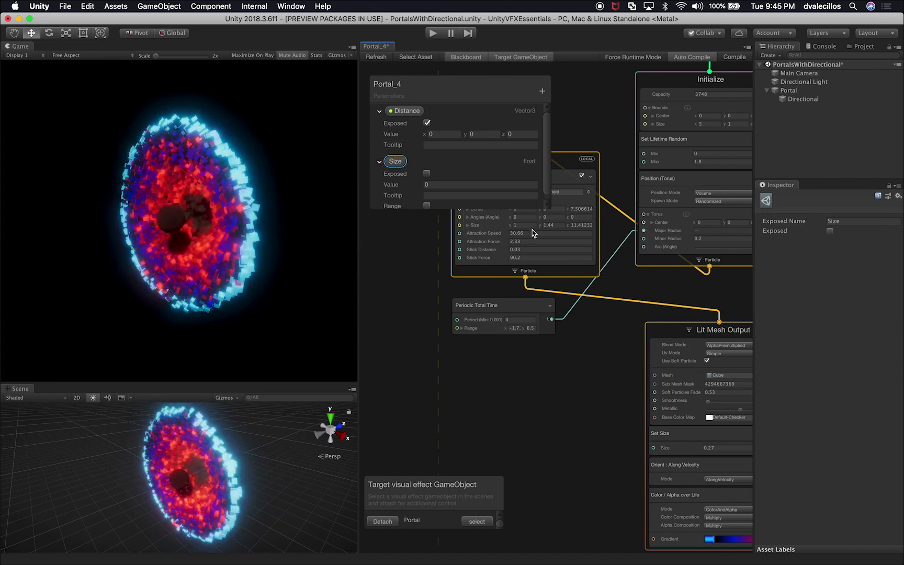
left_click_drag(549, 207, 571, 271)
Rename the Distance parameter as SpherePosition
left_click(458, 144)
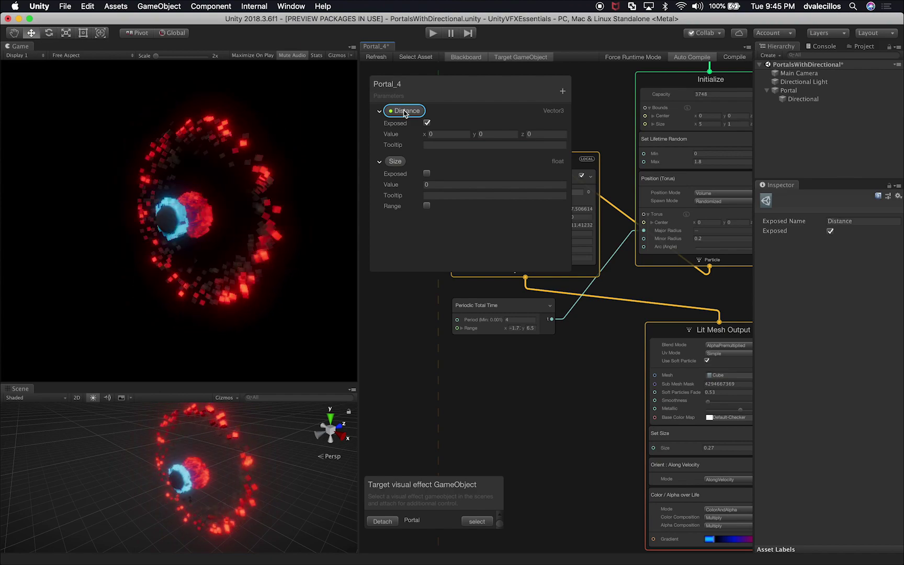
double_click(403, 111)
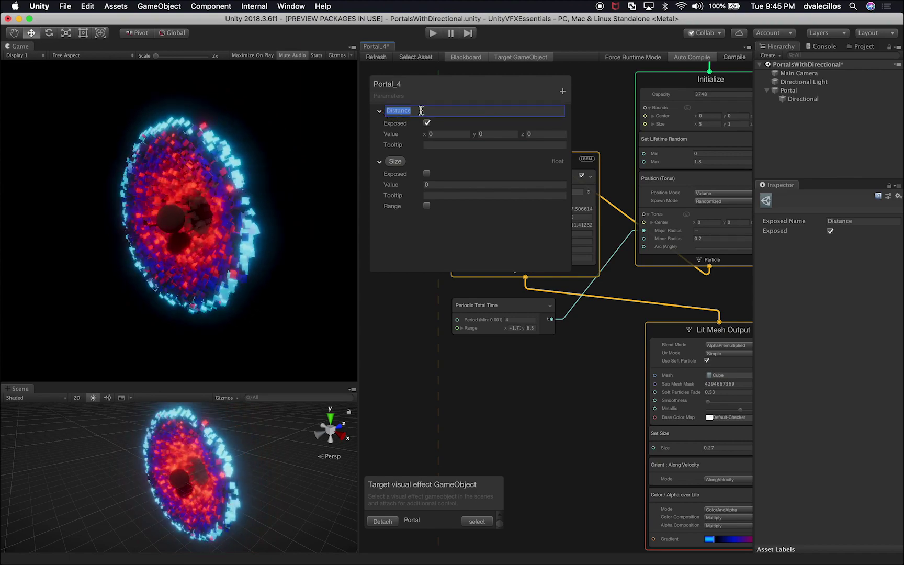
type("Po")
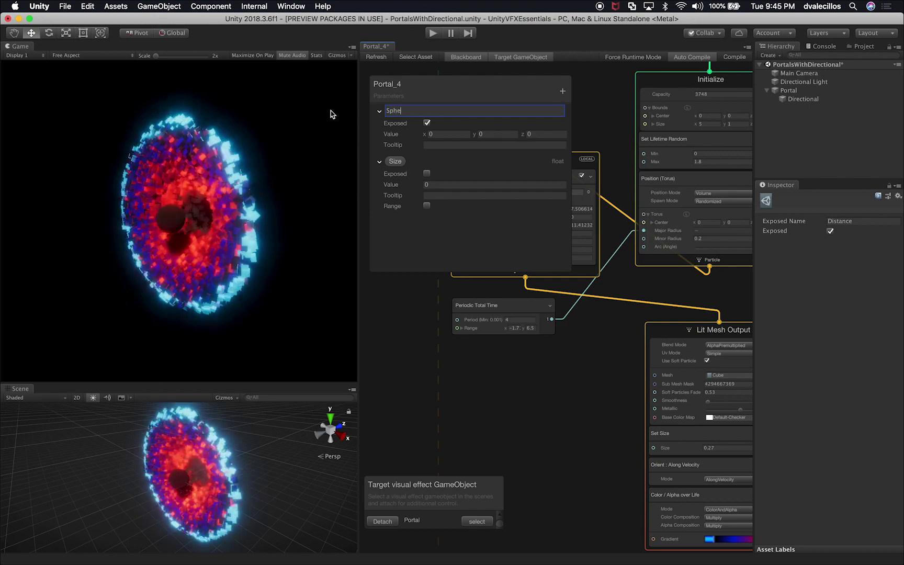
type("herePosition")
key("Return")
Rename the Size parameter as ParticleSize
double_click(394, 162)
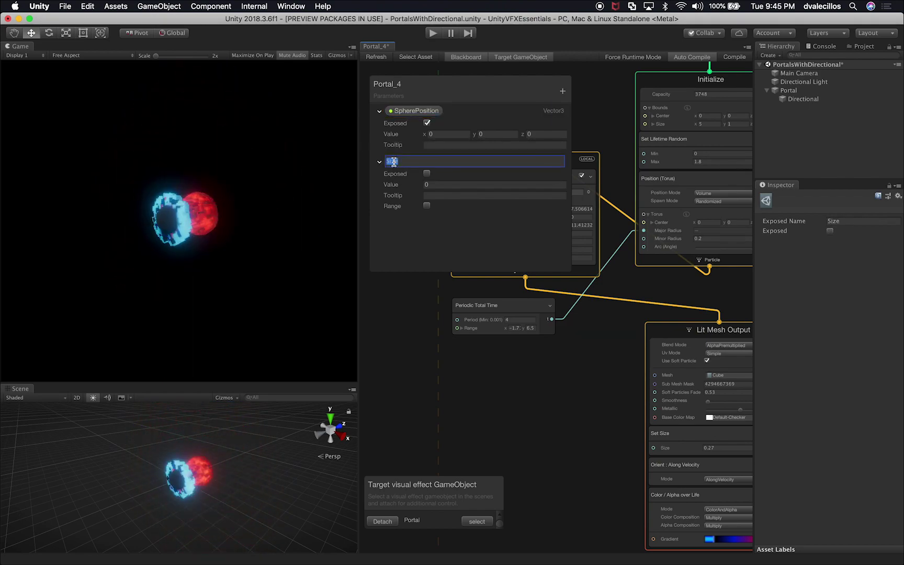
type("Part")
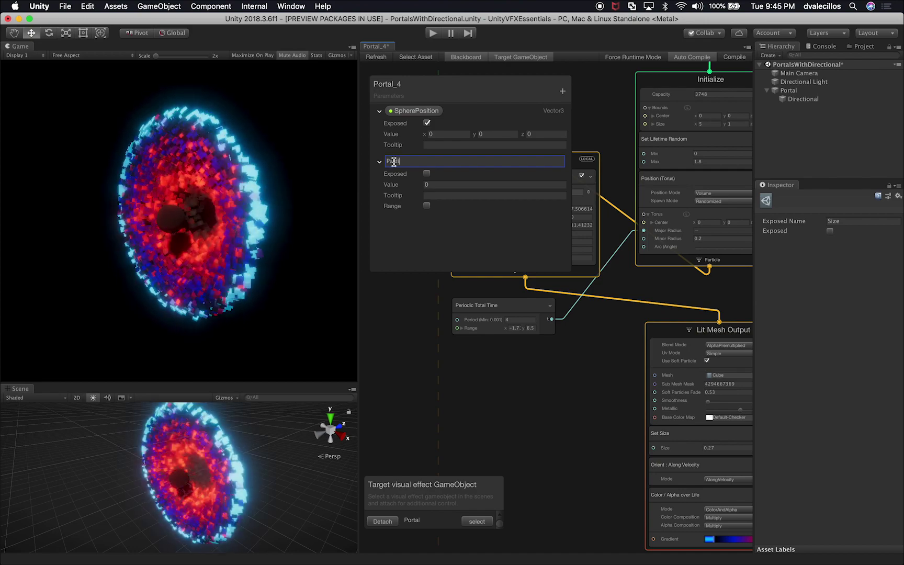
type("icleSize")
key("Return")
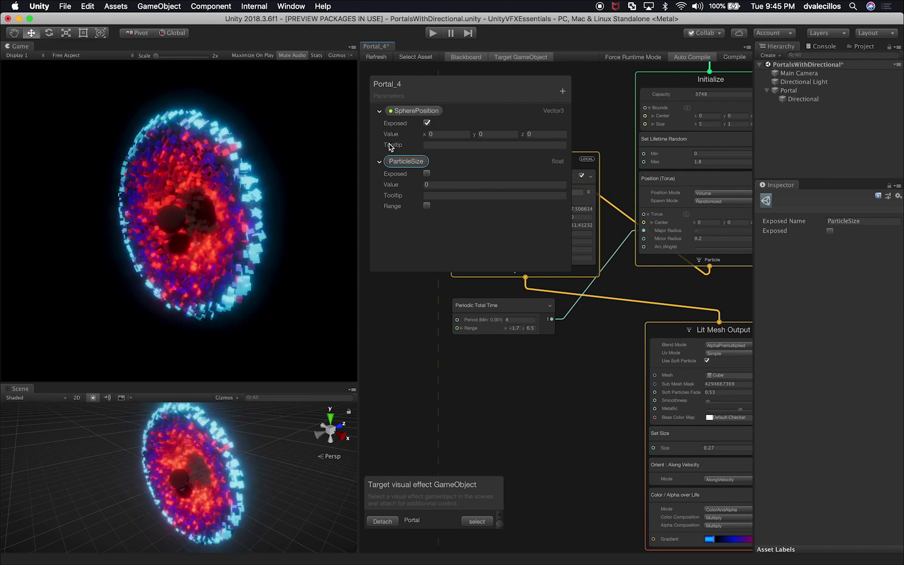
Give the SpherePosition parameter the tooltip "Sphere Position relative to the sphere game object"
left_click(434, 145)
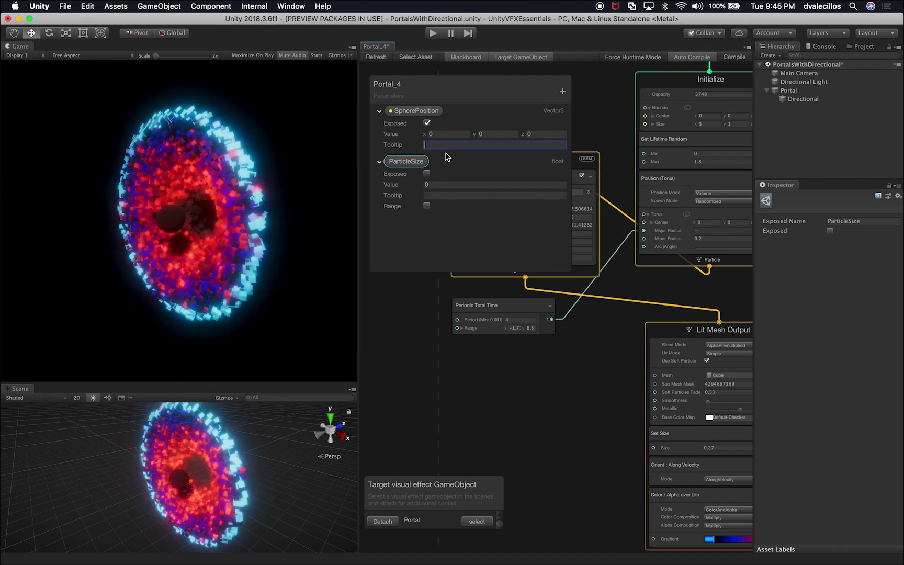
key("BackSpace")
key("BackSpace")
key("BackSpace")
key("BackSpace")
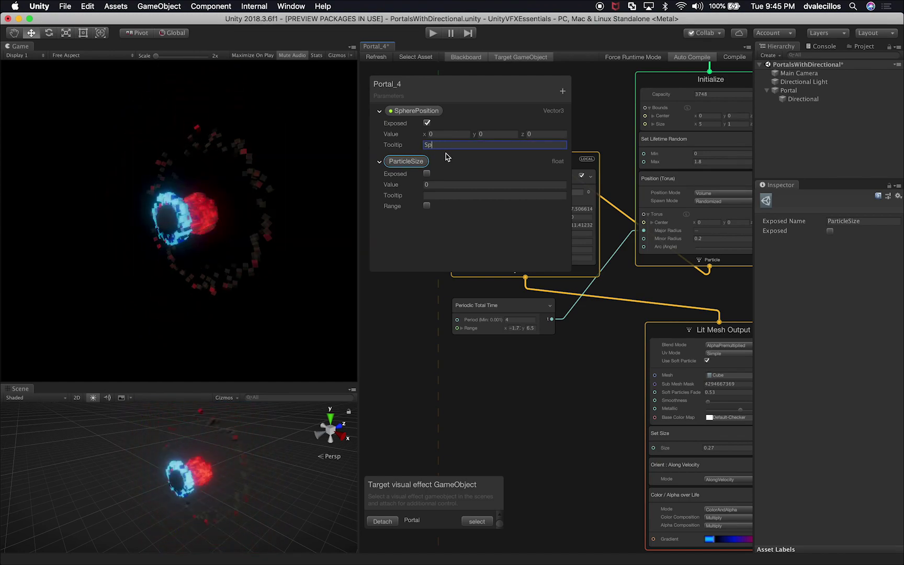
type("phere Position relative to")
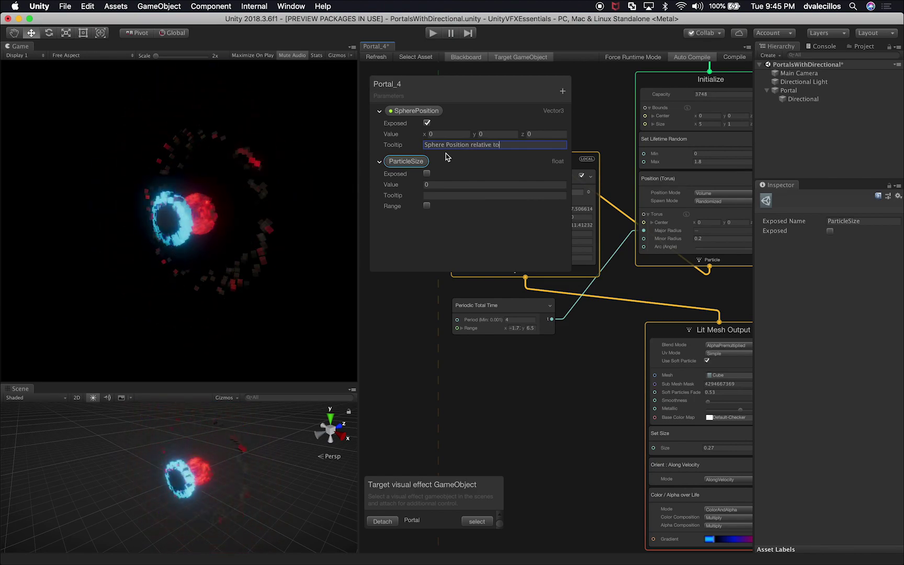
type(" the ")
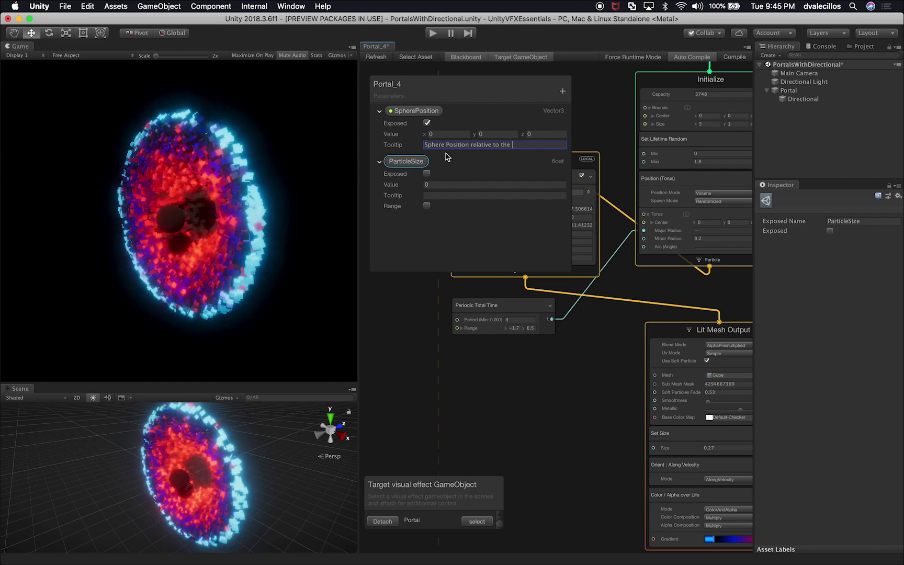
type("spege ga")
key("BackSpace")
key("BackSpace")
key("BackSpace")
type("here game pbjk")
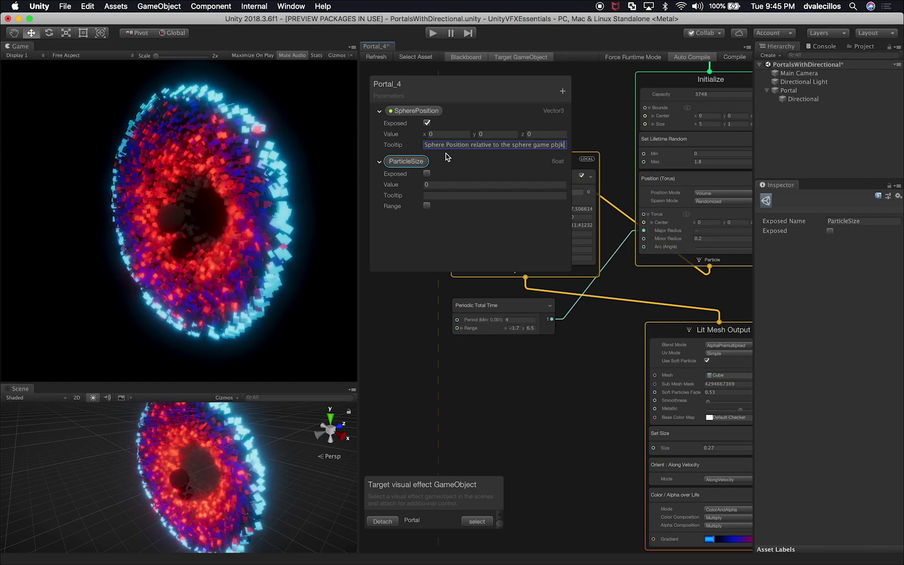
key("BackSpace")
type("bject")
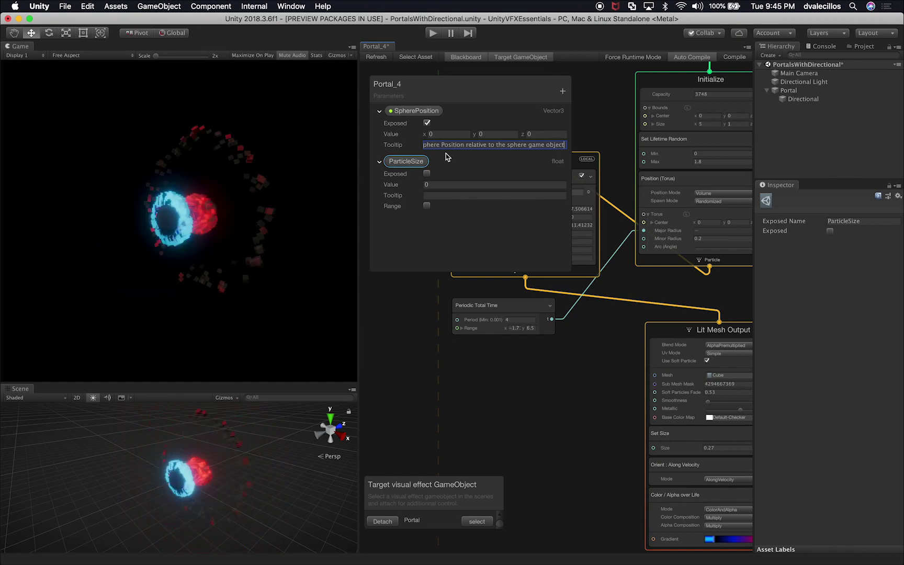
Give the ParticleSize parameter the tooltip "Particle size in Lit Mesh Outout"
left_click(439, 195)
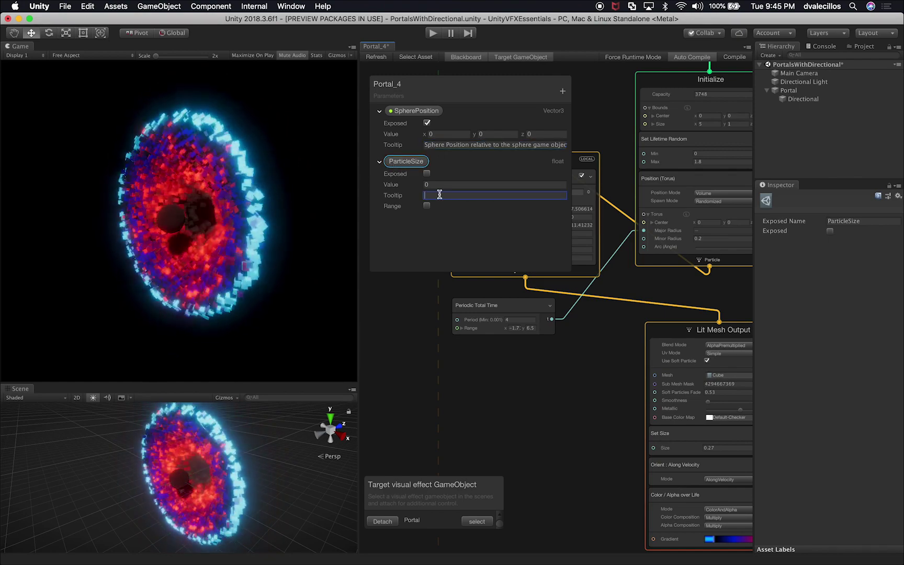
type("Partic")
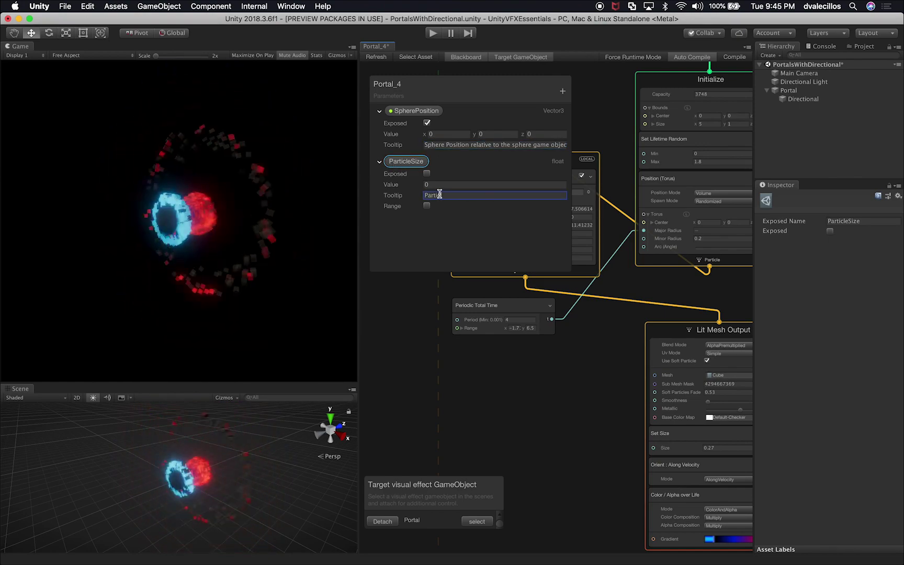
type("le siz")
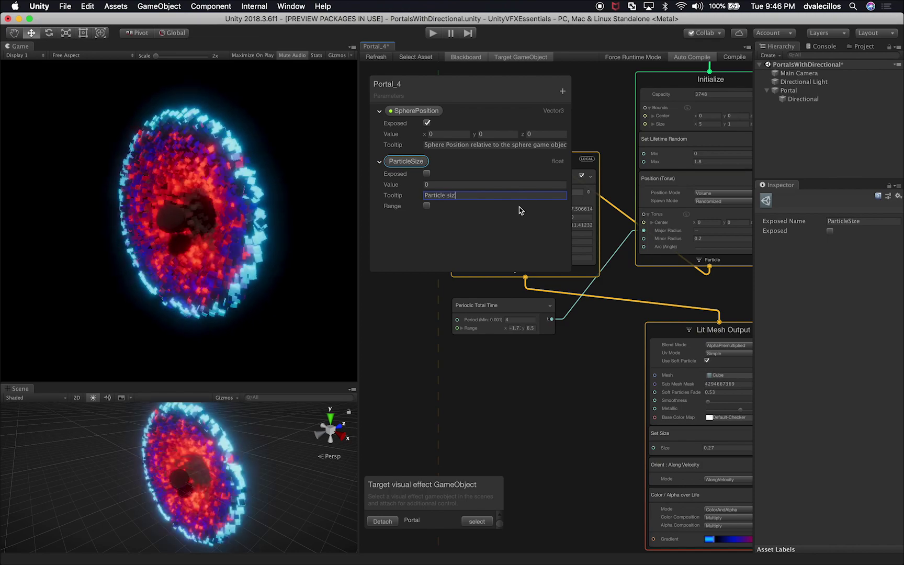
type("e in Lit Mesh Outout")
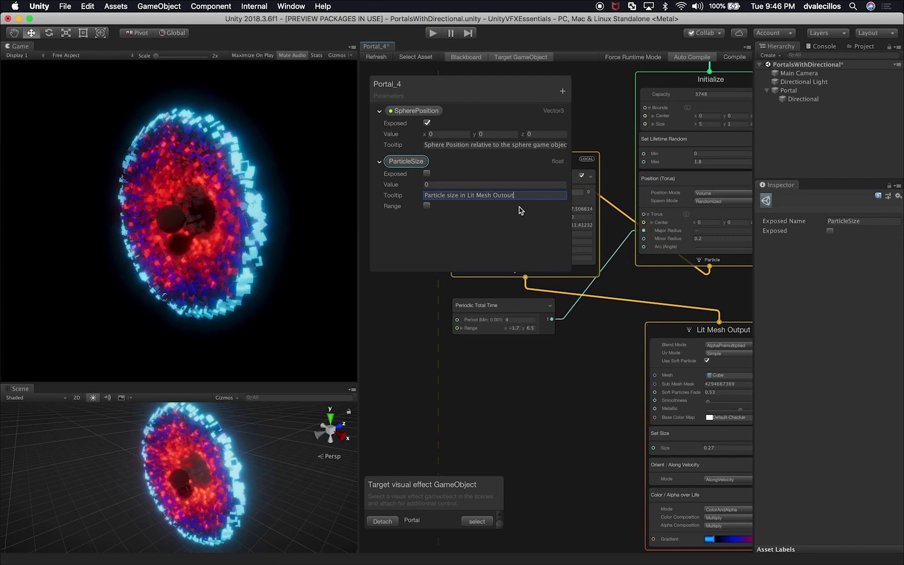
Expose the ParticleSize parameter and select the Portal object to view its exposed parameters
left_click(426, 175)
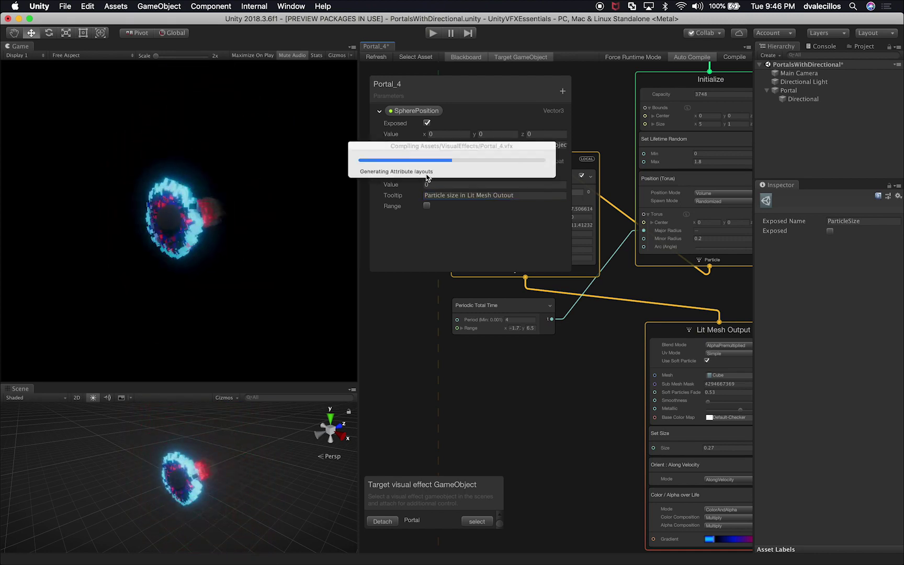
left_click(788, 92)
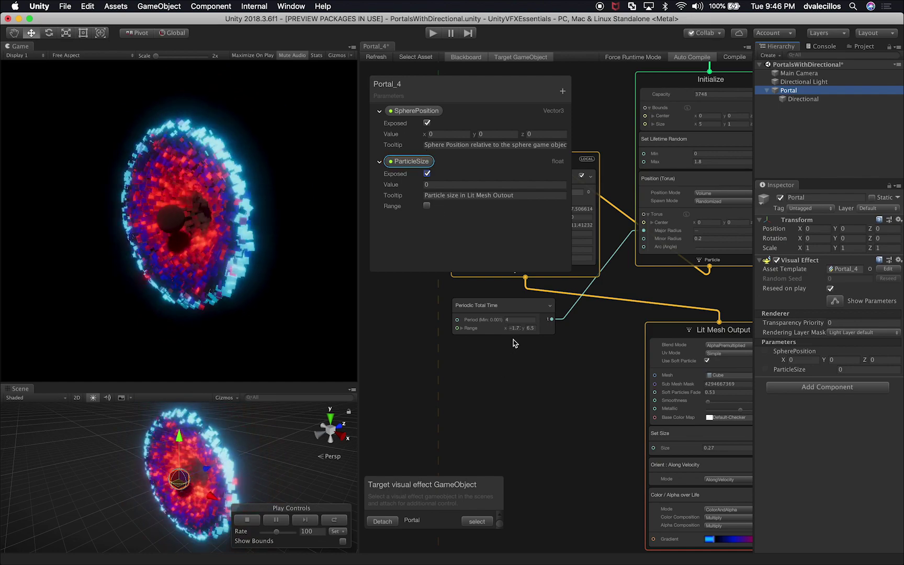
Shift the Periodic Total Time node slightly and place ParticleSize and SpherePosition nodes from the blackboard in the empty graph area below
left_click_drag(509, 308, 548, 324)
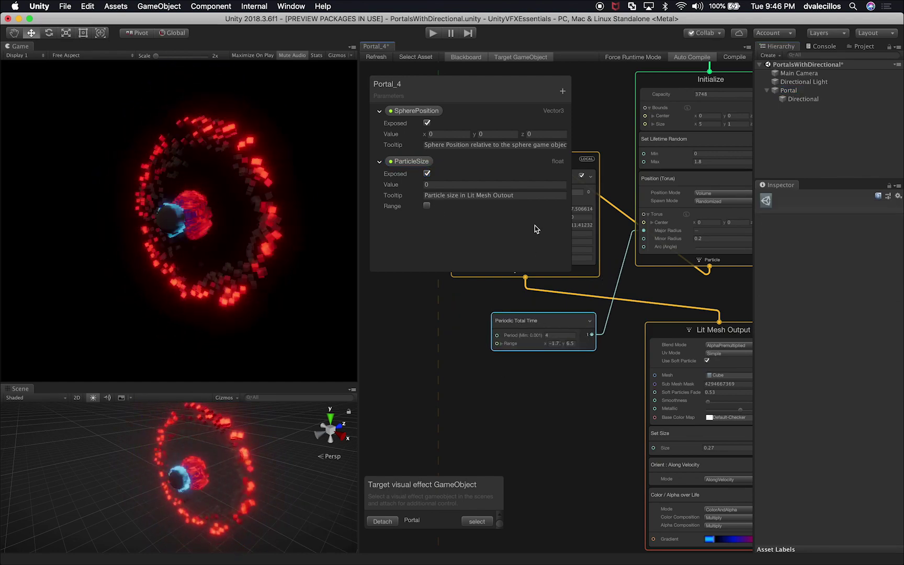
left_click(428, 289)
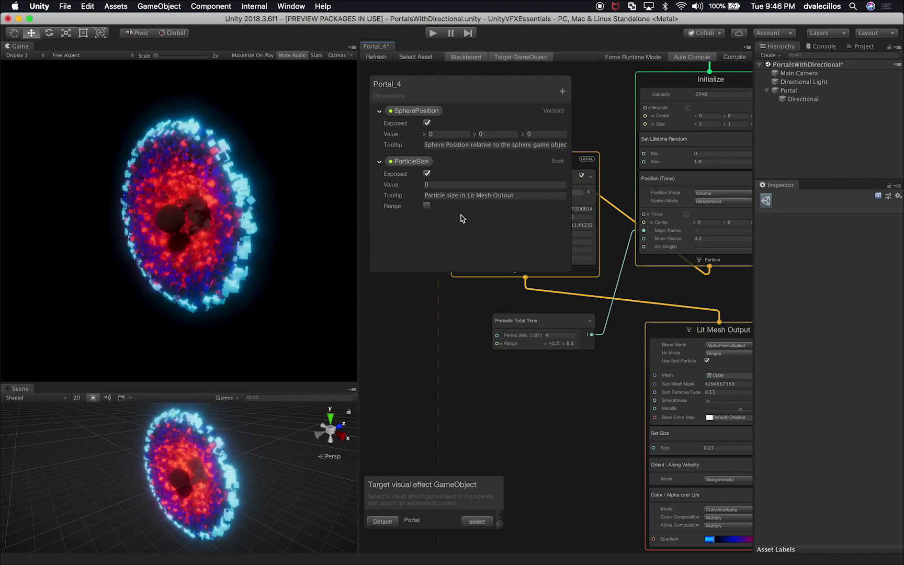
left_click_drag(455, 100, 446, 151)
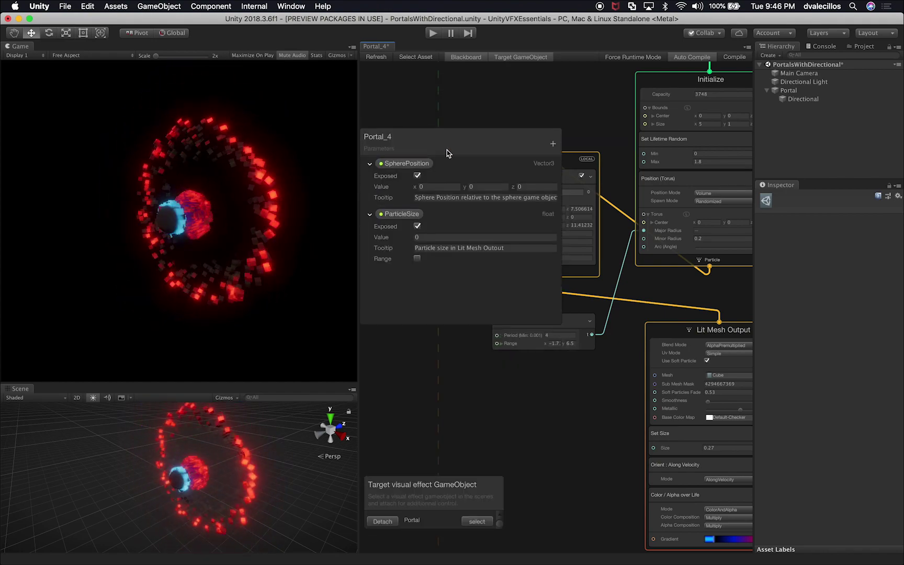
left_click(403, 213)
left_click_drag(495, 404, 496, 404)
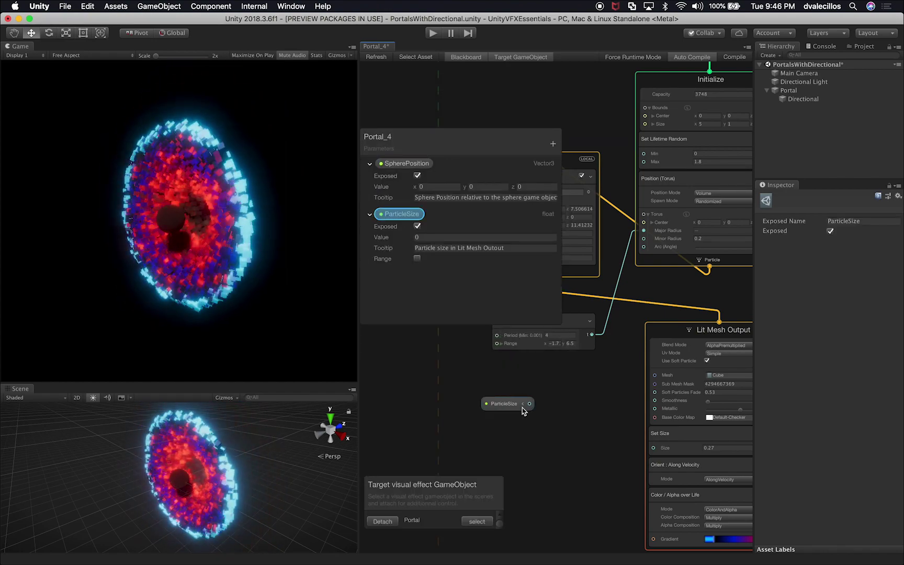
left_click(411, 165)
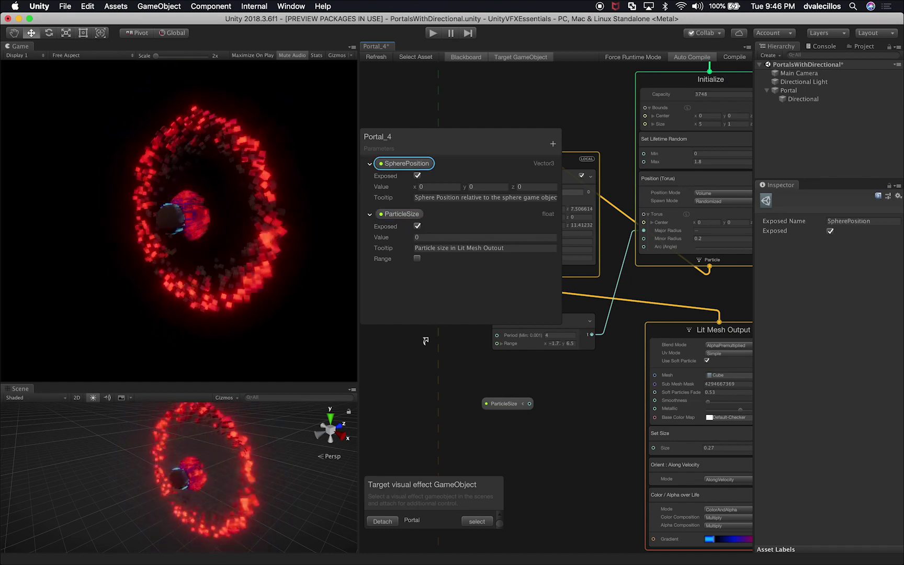
left_click_drag(424, 353, 424, 354)
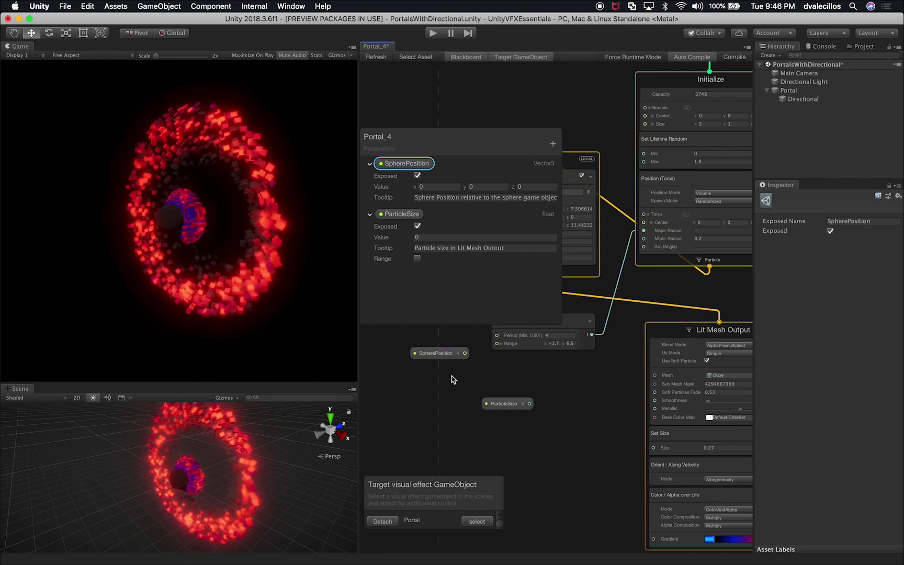
Move the blackboard up out of the way and hide it to uncover the Update block
left_click_drag(470, 137, 472, 89)
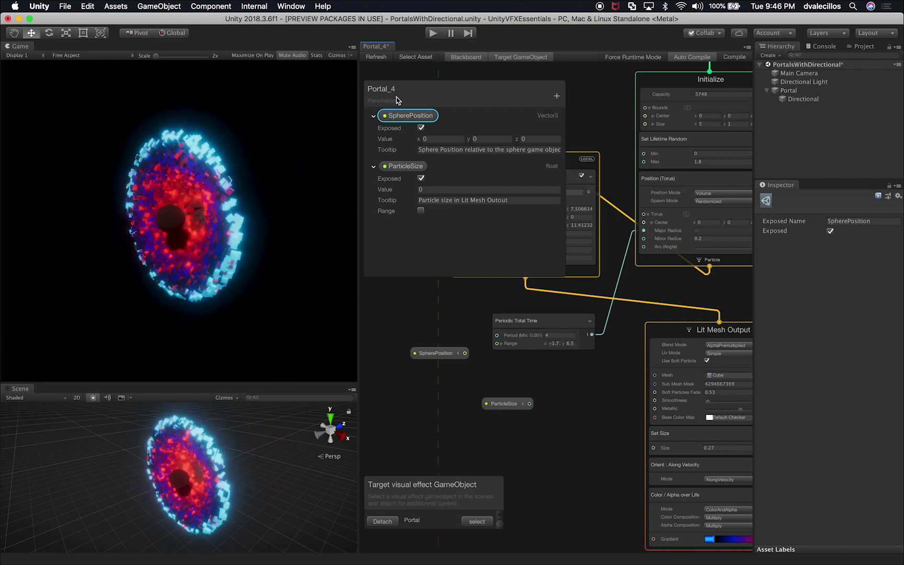
left_click_drag(459, 100, 459, 85)
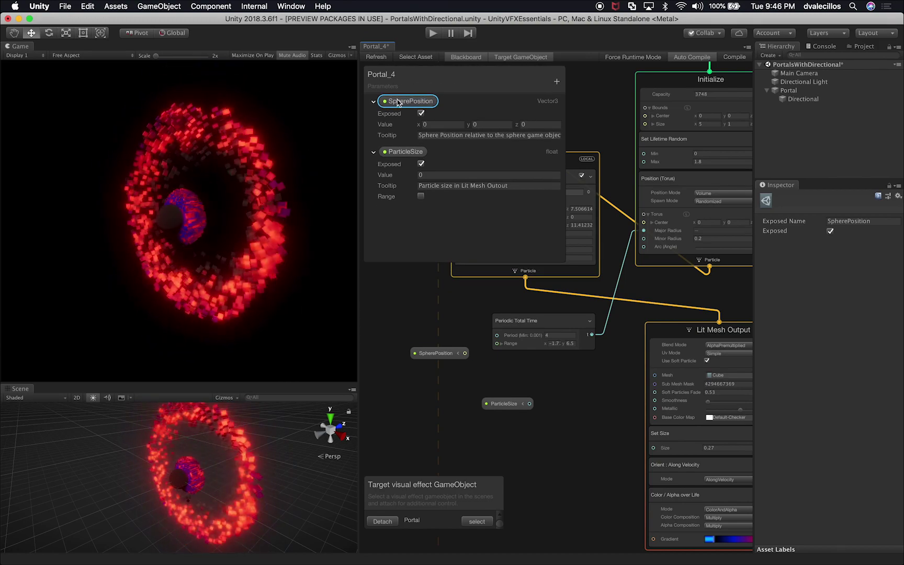
left_click_drag(358, 111, 358, 111)
left_click_drag(460, 91, 459, 78)
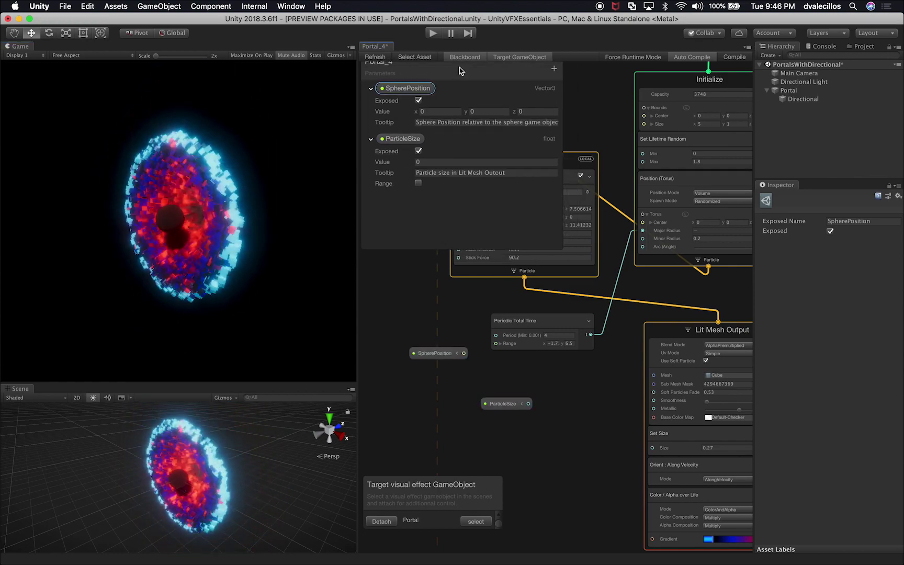
left_click(462, 59)
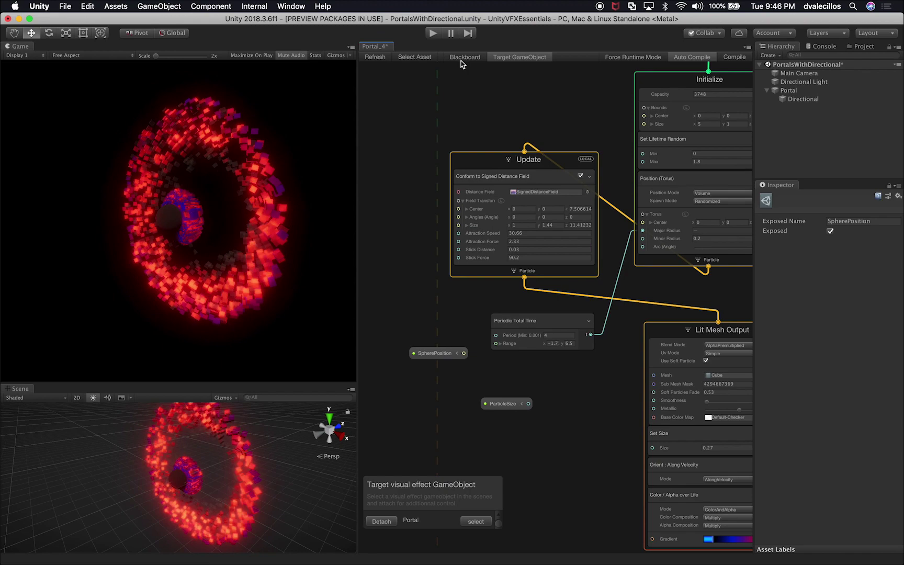
left_click(463, 58)
left_click(464, 60)
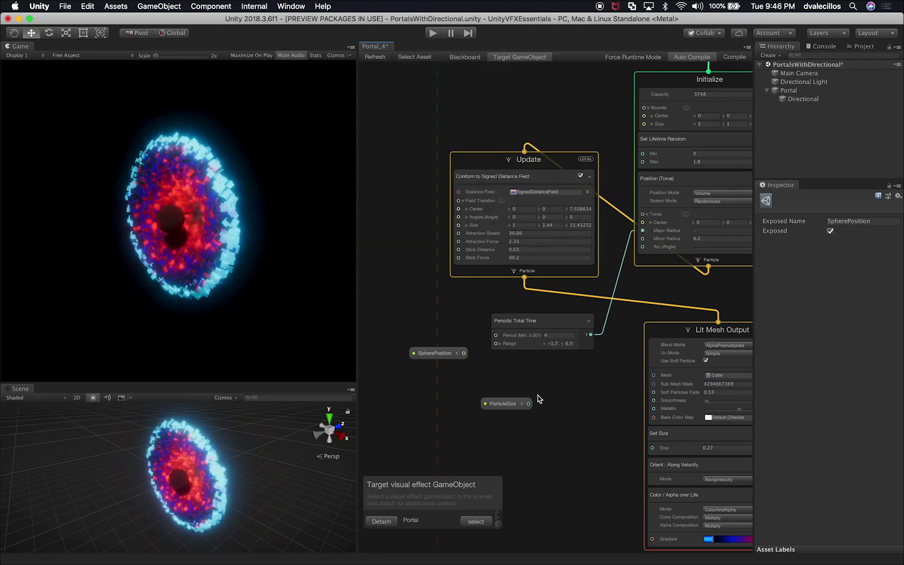
Connect the ParticleSize node to the Size input of Set Size in Lit Mesh Output, leaving the node collapsed
left_click(502, 404)
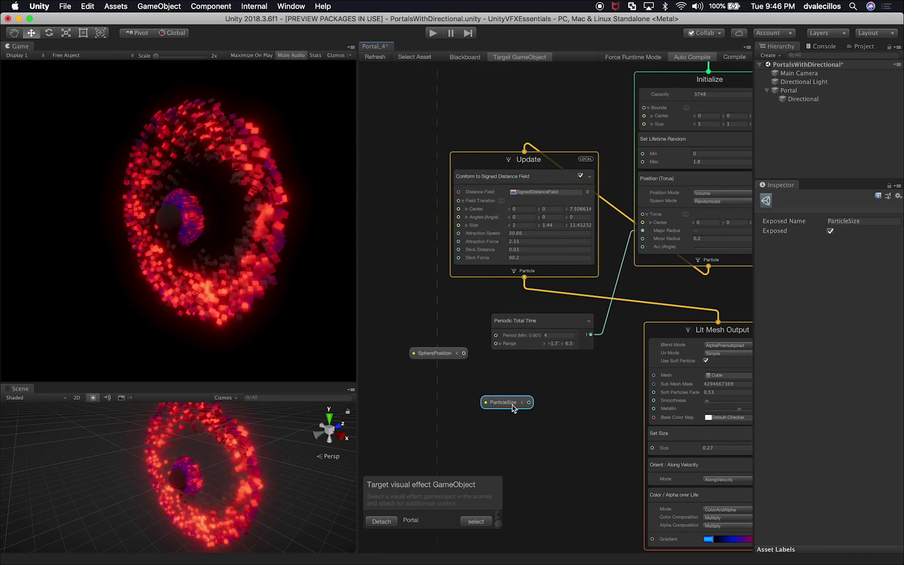
left_click_drag(529, 403, 653, 448)
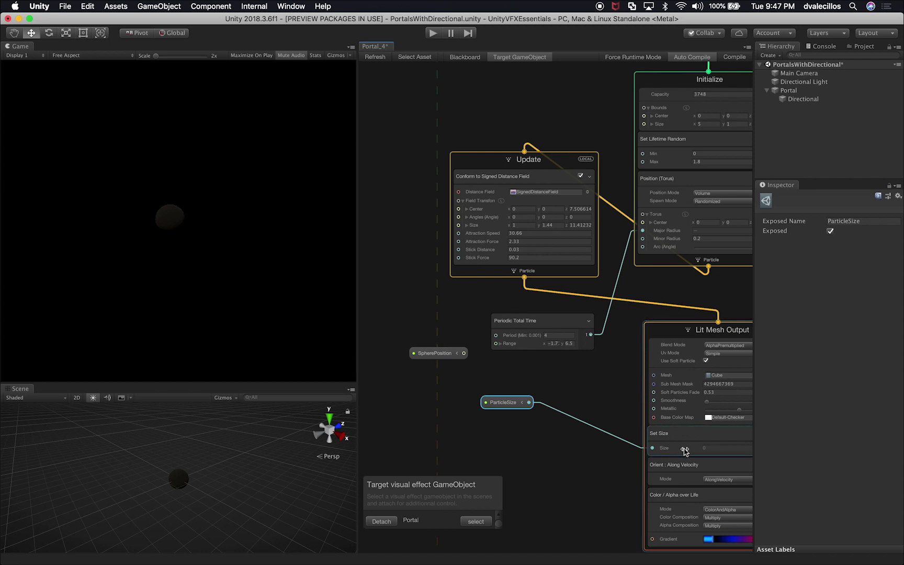
left_click(522, 402)
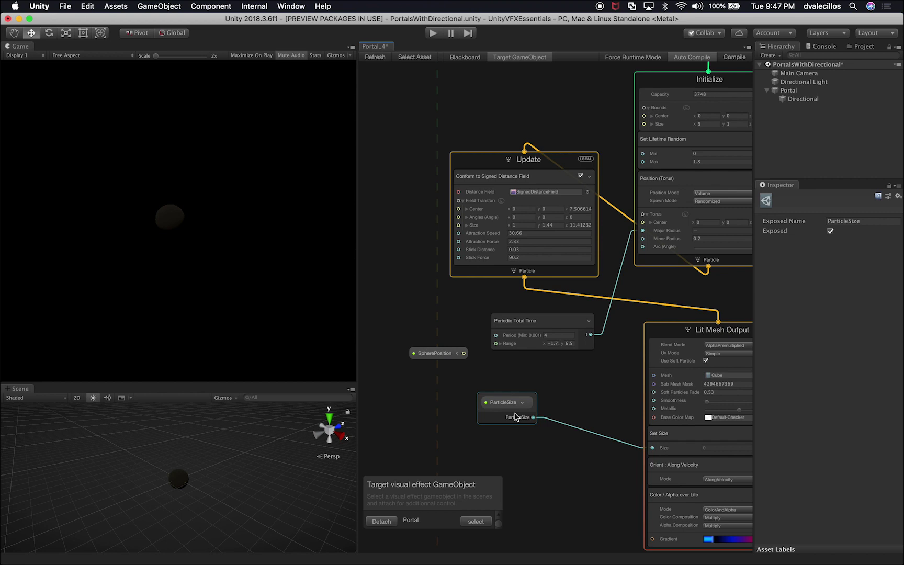
left_click(516, 409)
Show the blackboard again and try ParticleSize values of 0.1 and 0.42, settling on 0.35
left_click(460, 57)
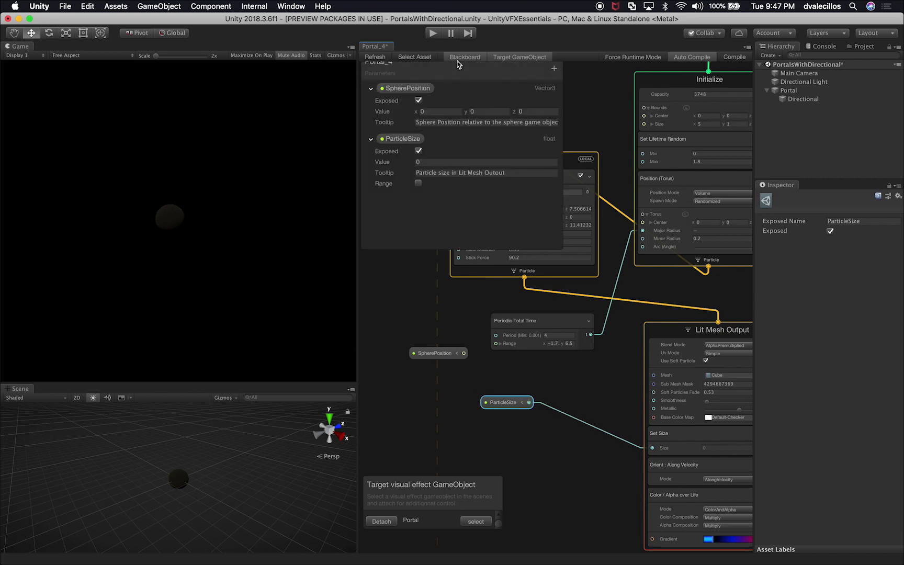
left_click(424, 161)
type("0.1")
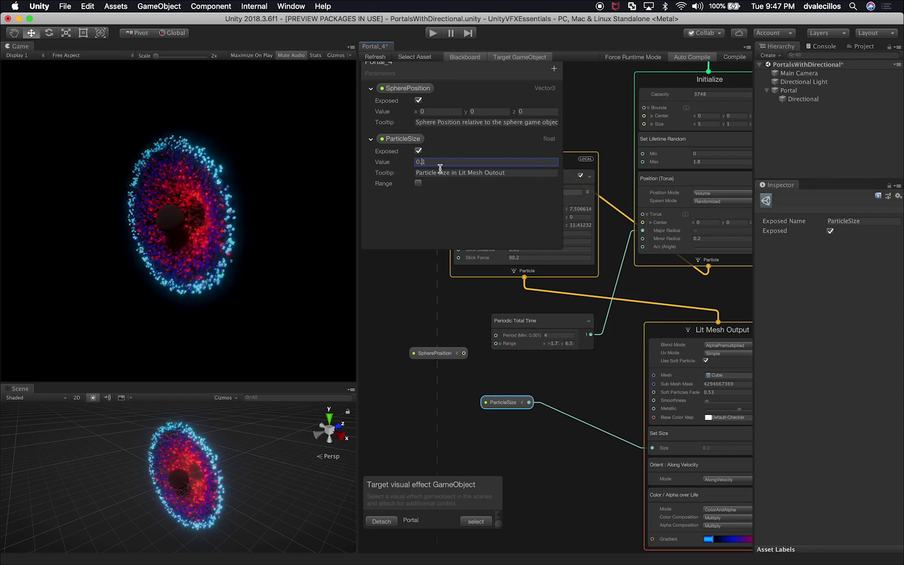
mouse_move(407, 162)
left_mouse_down()
mouse_move(414, 163)
mouse_move(406, 164)
left_mouse_up()
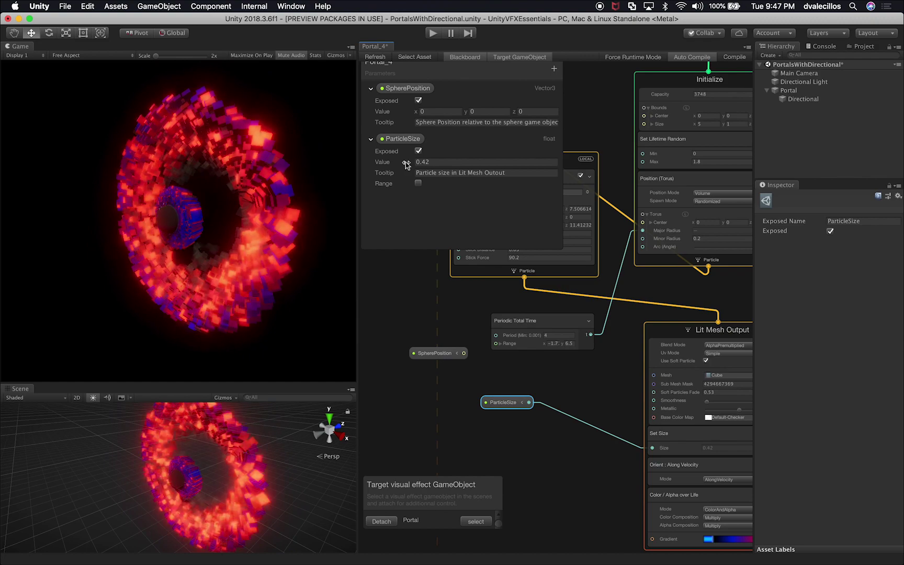
left_click(441, 161)
left_click(453, 159)
key("BackSpace")
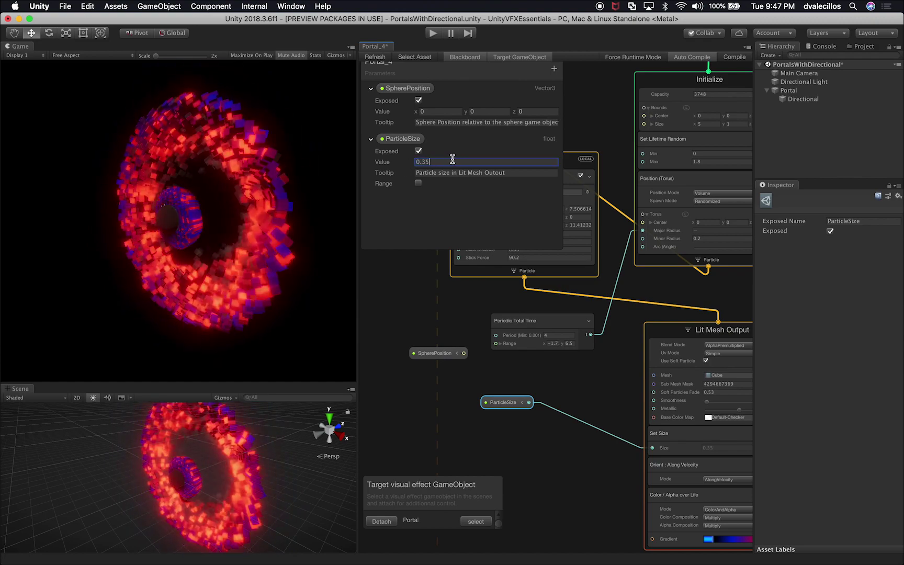
Enable the value range for ParticleSize and enter 0 for both its minimum and maximum
left_click(418, 183)
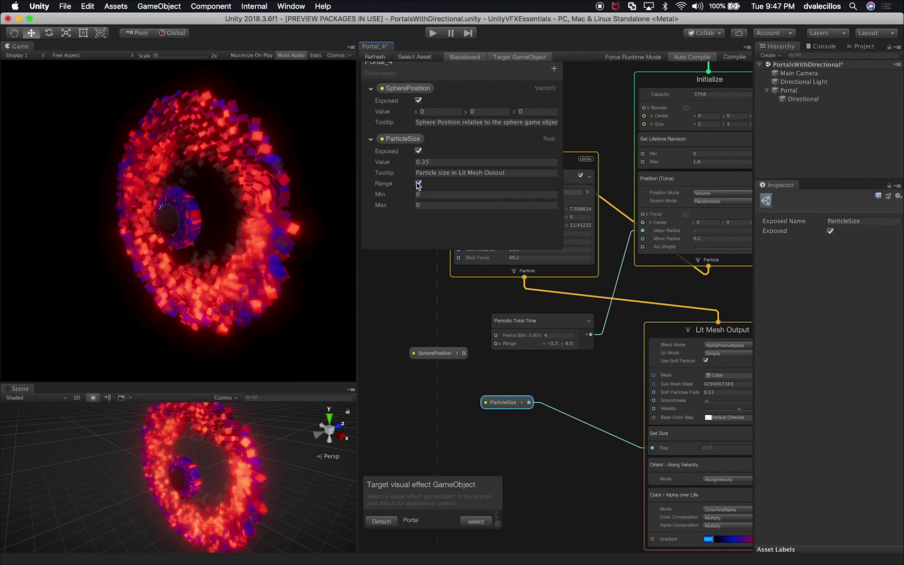
left_click(431, 195)
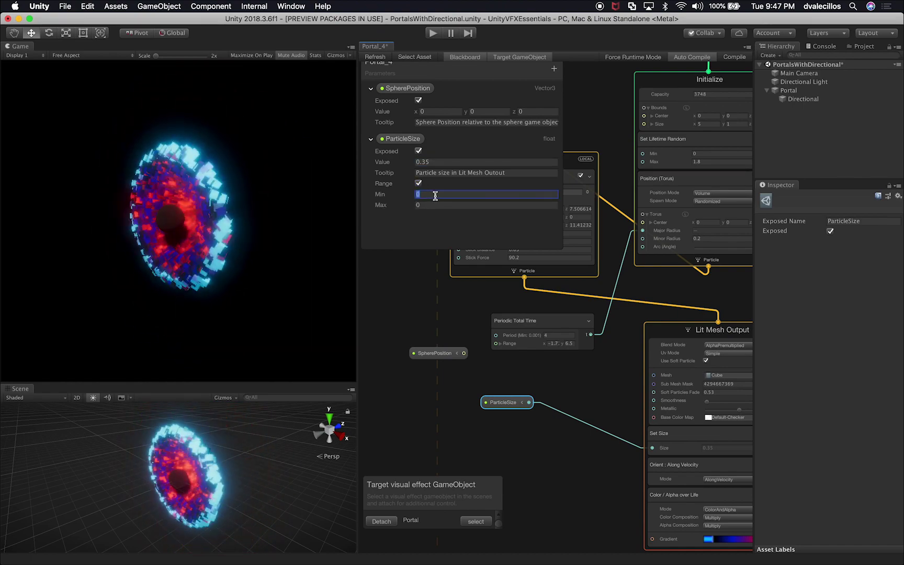
key("BackSpace")
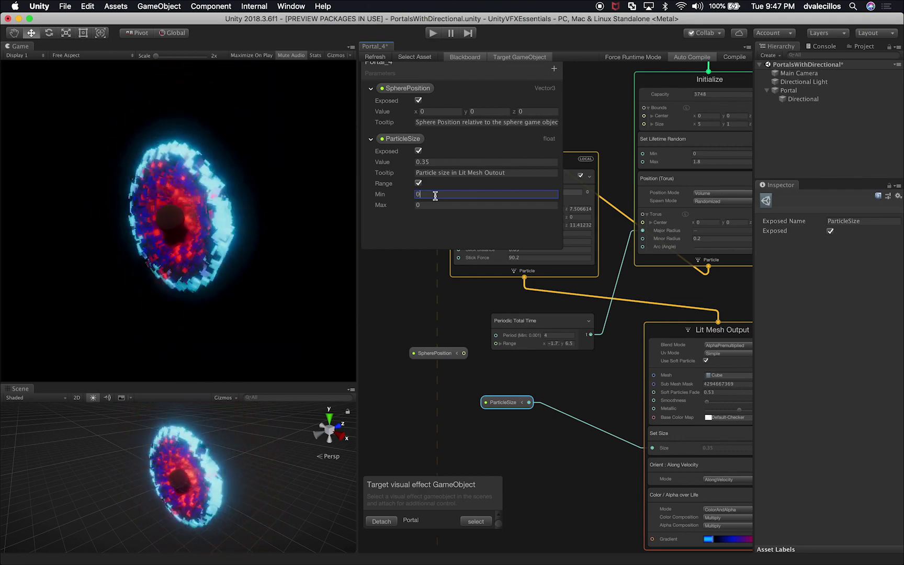
left_click(441, 162)
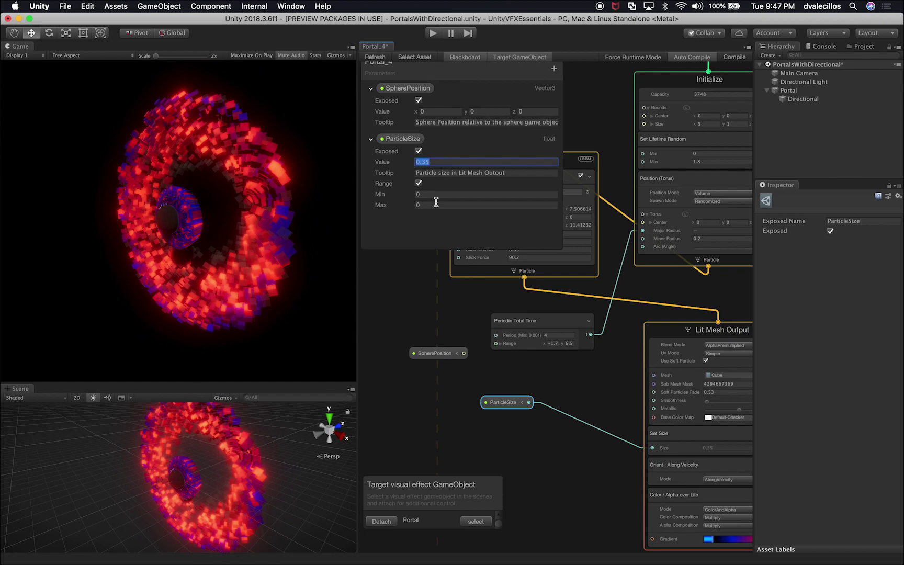
left_click(434, 205)
type("0")
key("Return")
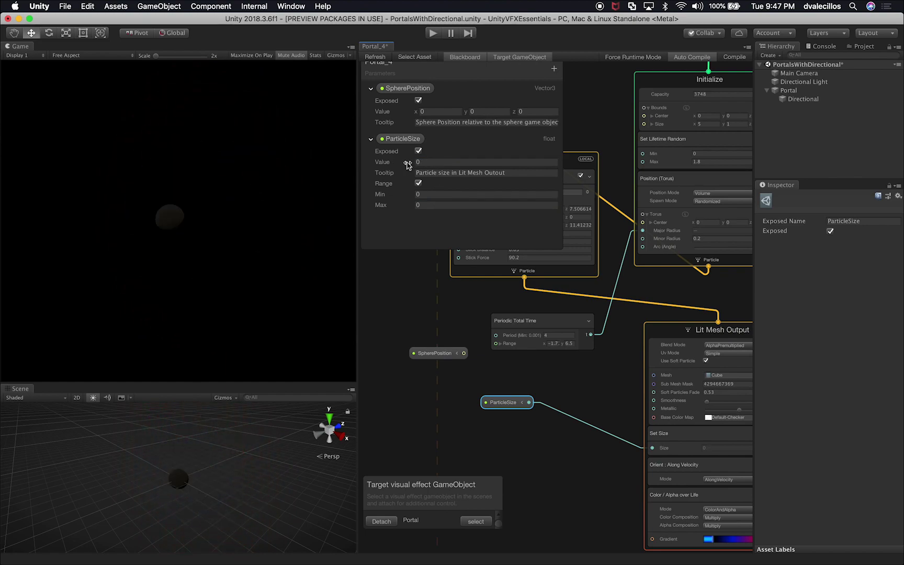
Undo the last ParticleSize value change, set its range maximum to 1, and try the value slider around 0.35
key("super+z")
left_click(430, 205)
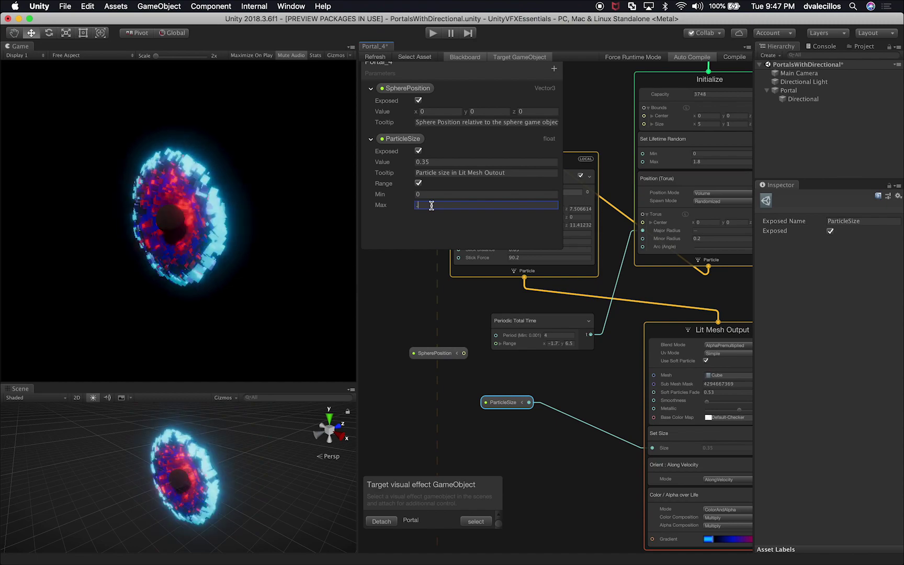
type("1")
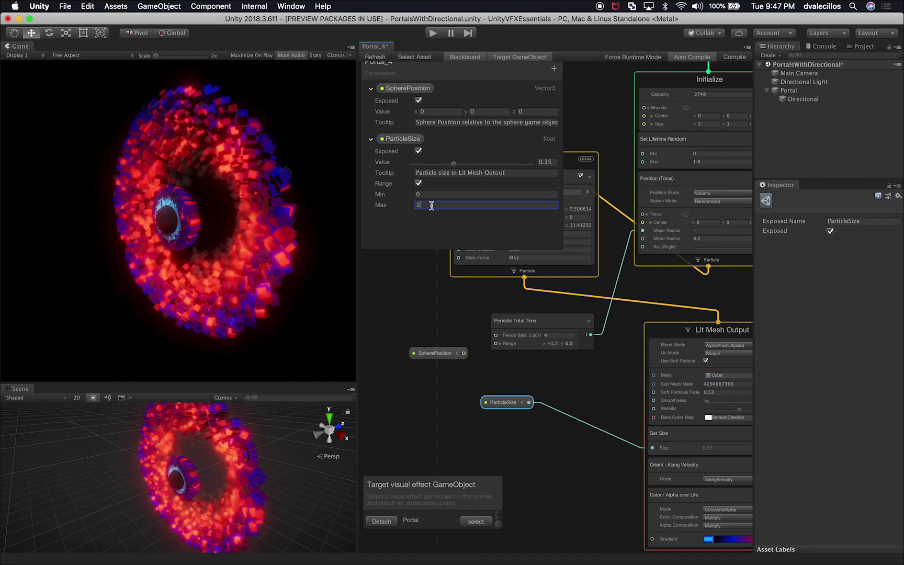
mouse_move(448, 168)
left_mouse_down()
mouse_move(521, 170)
mouse_move(400, 173)
mouse_move(525, 171)
mouse_move(418, 170)
mouse_move(482, 169)
mouse_move(453, 168)
left_mouse_up()
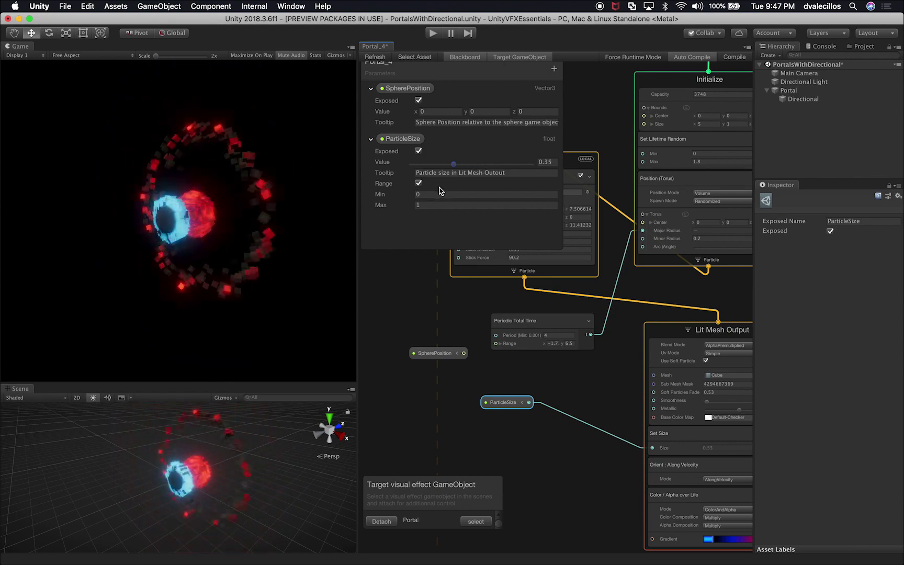
Set the ParticleSize range to a minimum of 0.2 and a maximum of 0.8, and lower its value to 0.2
left_click(423, 194)
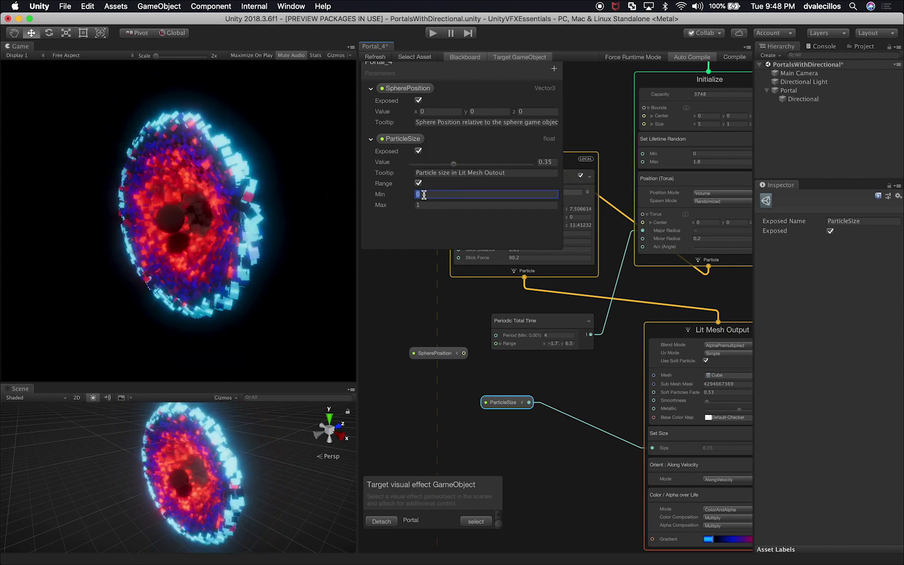
type("0.")
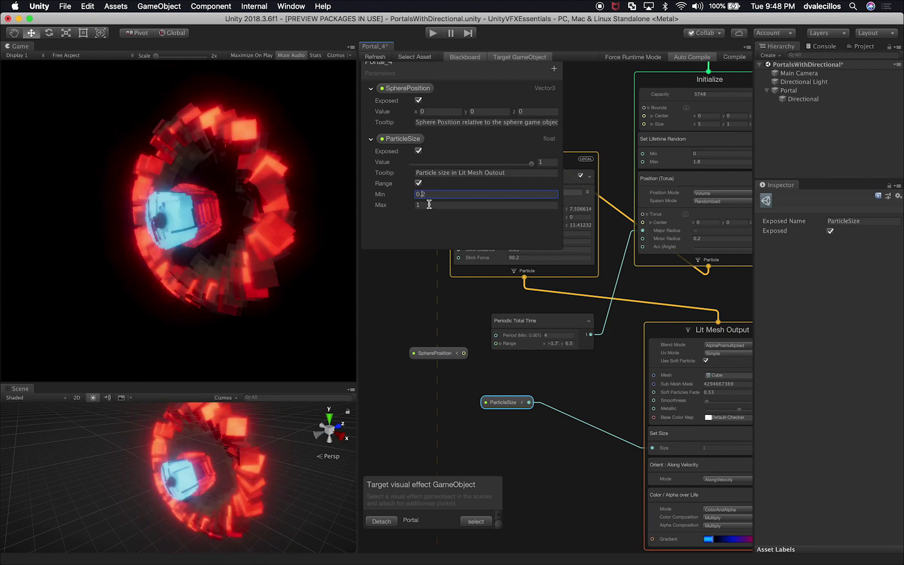
type("2")
left_click(429, 205)
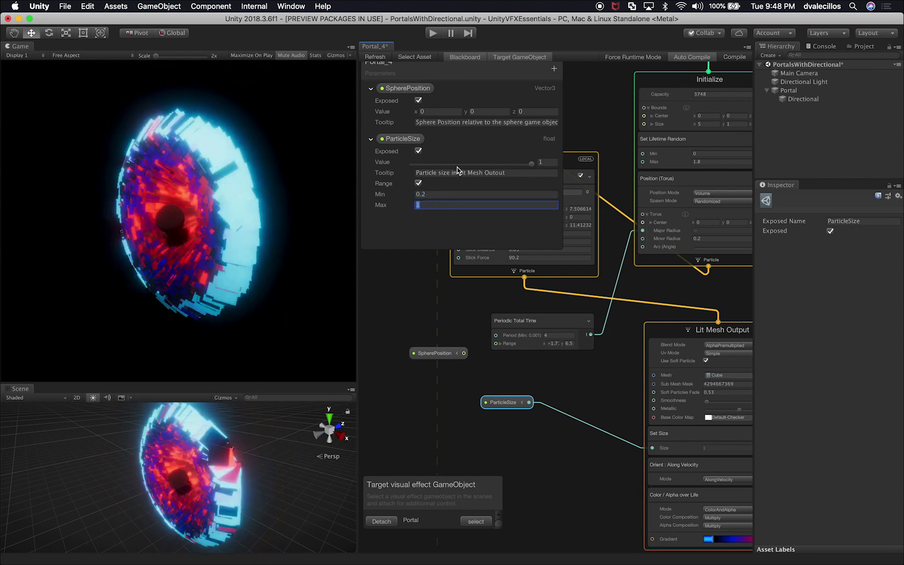
left_click(424, 204)
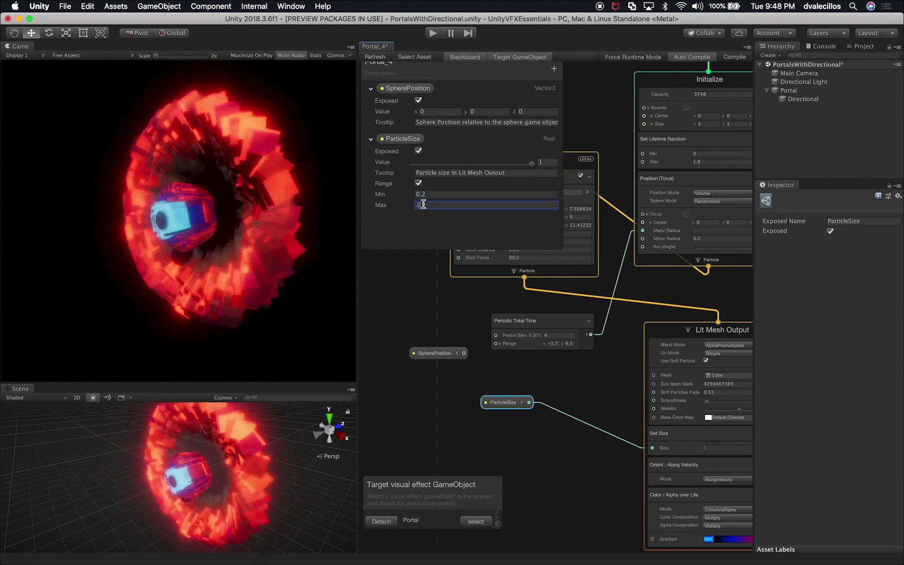
key("BackSpace")
type("0.8")
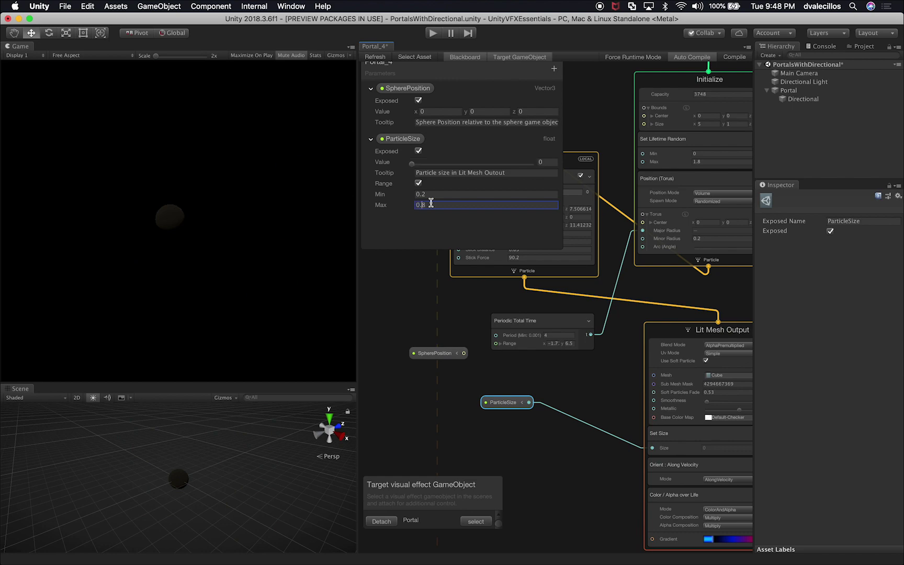
left_click_drag(414, 165, 383, 181)
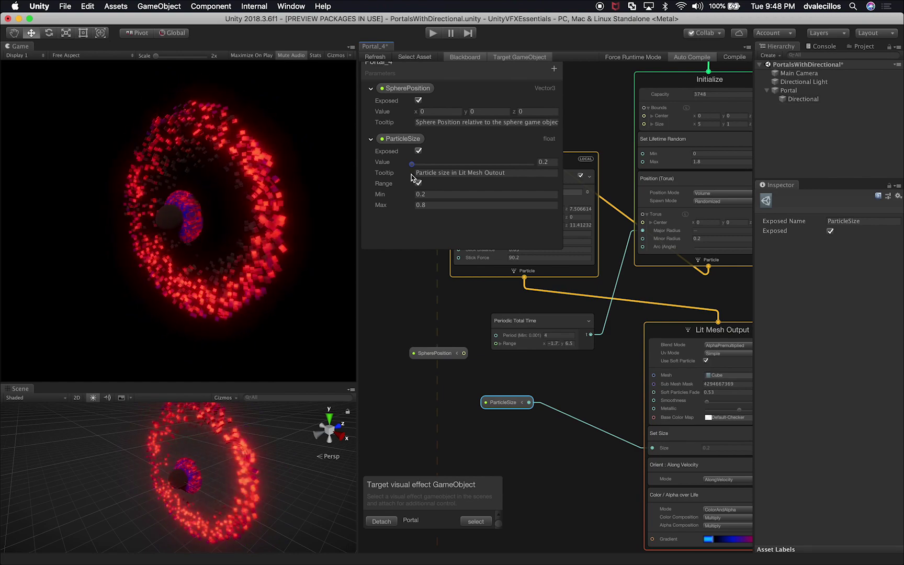
Widen the graph area and spread out the Initialize, Update, Lit Mesh Output and Periodic Total Time blocks clear of the blackboard
left_click(408, 88)
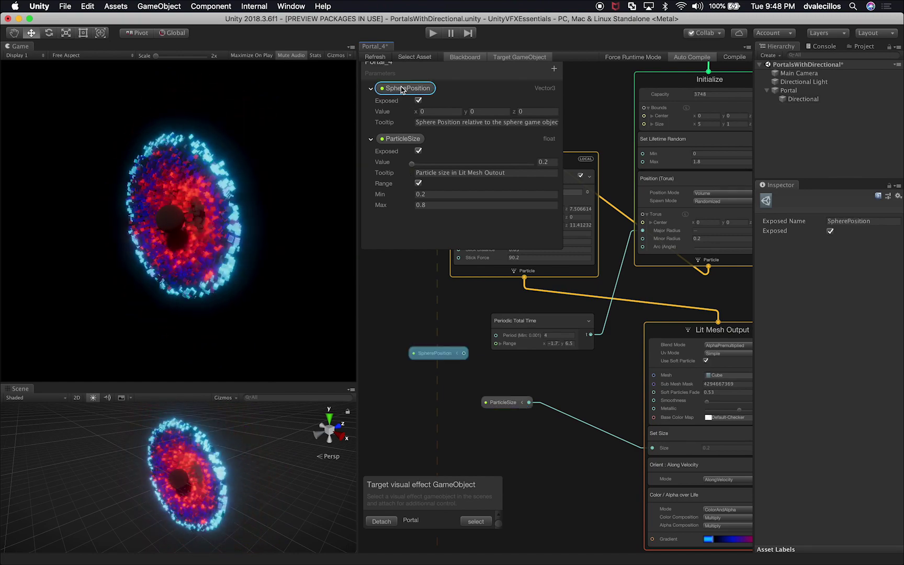
left_click_drag(575, 161, 559, 244)
left_click_drag(520, 321, 546, 130)
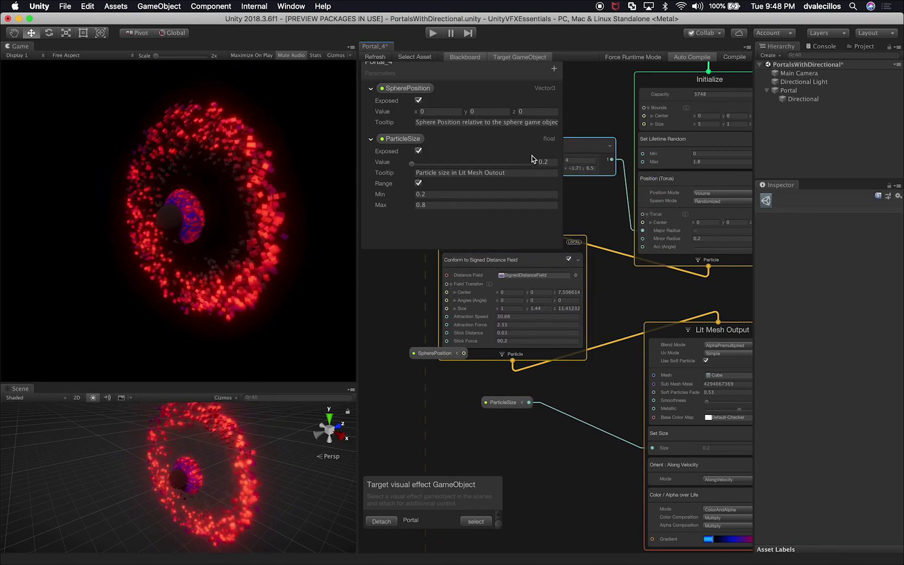
left_click_drag(355, 272, 248, 273)
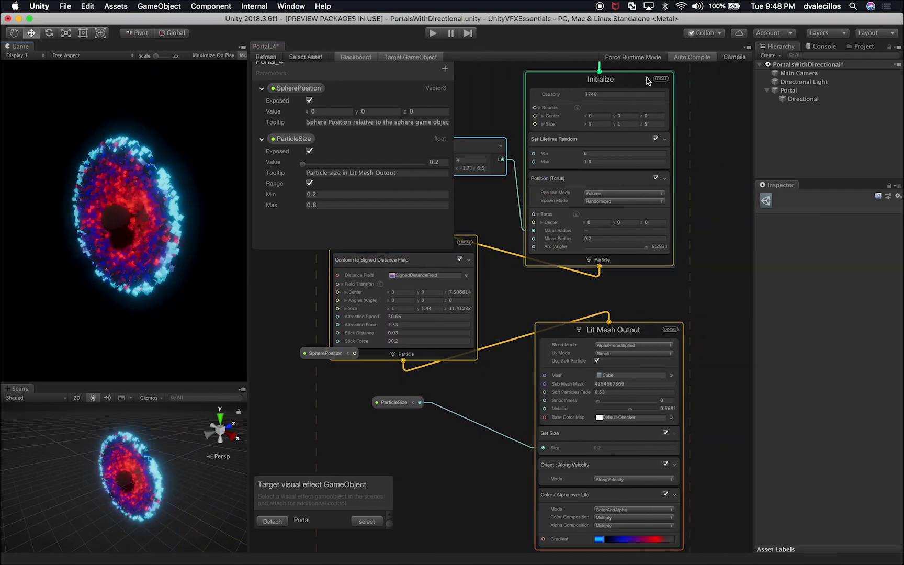
left_click_drag(651, 83, 741, 97)
left_click_drag(623, 337, 682, 351)
left_click_drag(384, 255, 481, 303)
left_click_drag(484, 152, 548, 140)
left_click_drag(478, 313, 478, 274)
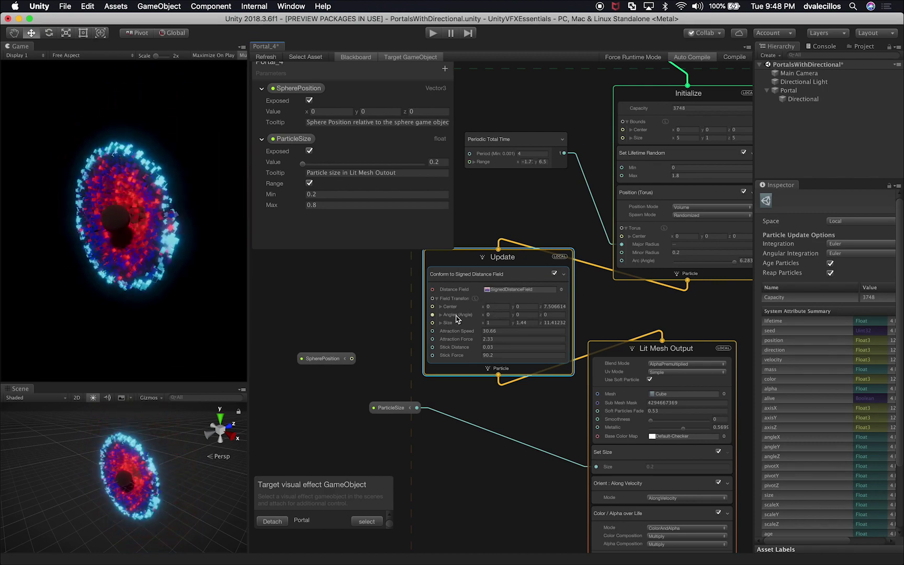
Try different X and Y values for the Field Transform Center in Conform to Signed Distance Field
left_click_drag(513, 307, 516, 308)
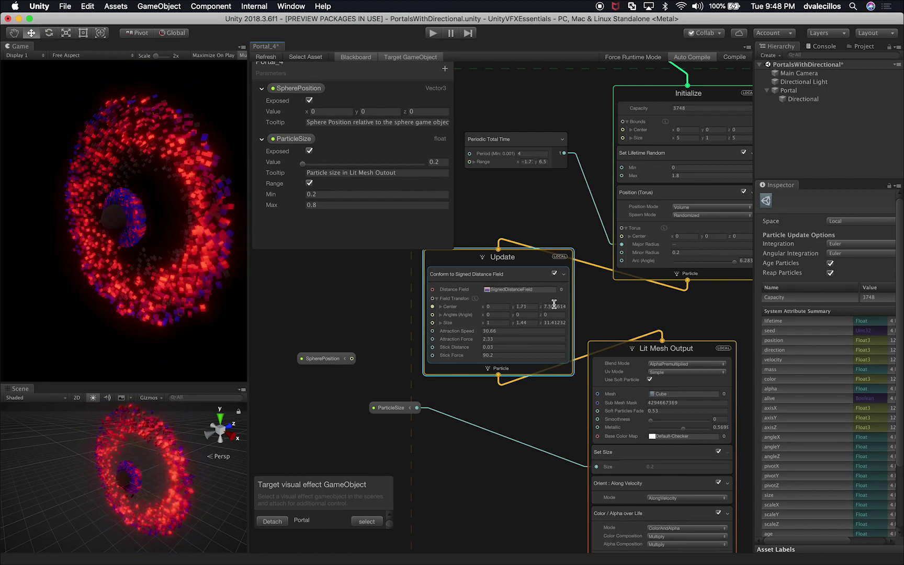
left_click_drag(444, 308, 256, 316)
left_click_drag(190, 316, 889, 348)
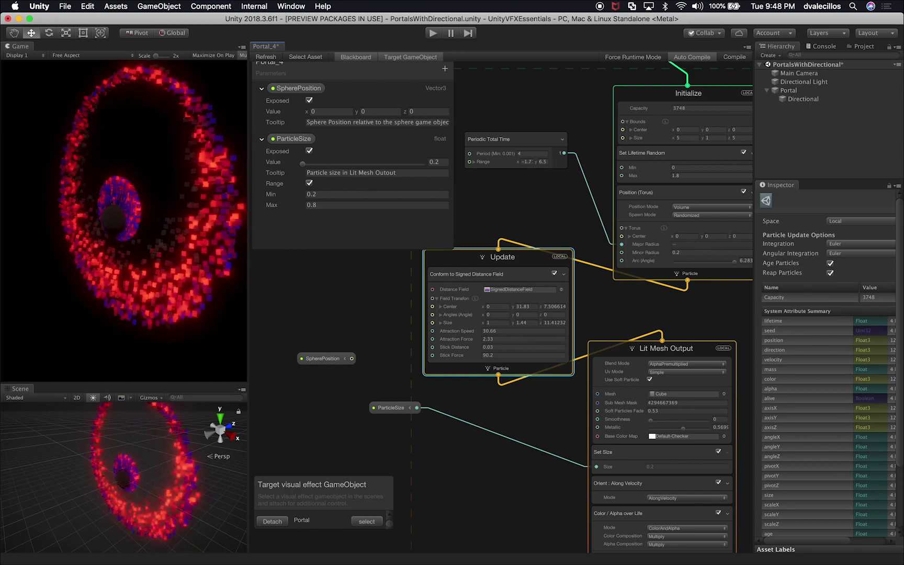
left_click_drag(483, 306, 381, 308)
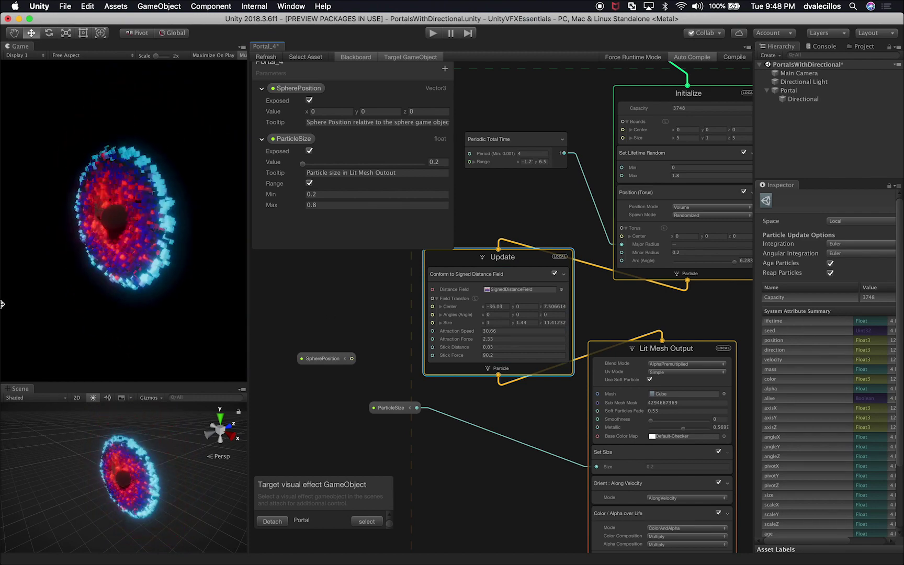
Connect SpherePosition to the Field Transform Center in the Update block and tidy the SpherePosition and ParticleSize nodes
left_click_drag(322, 360, 432, 306)
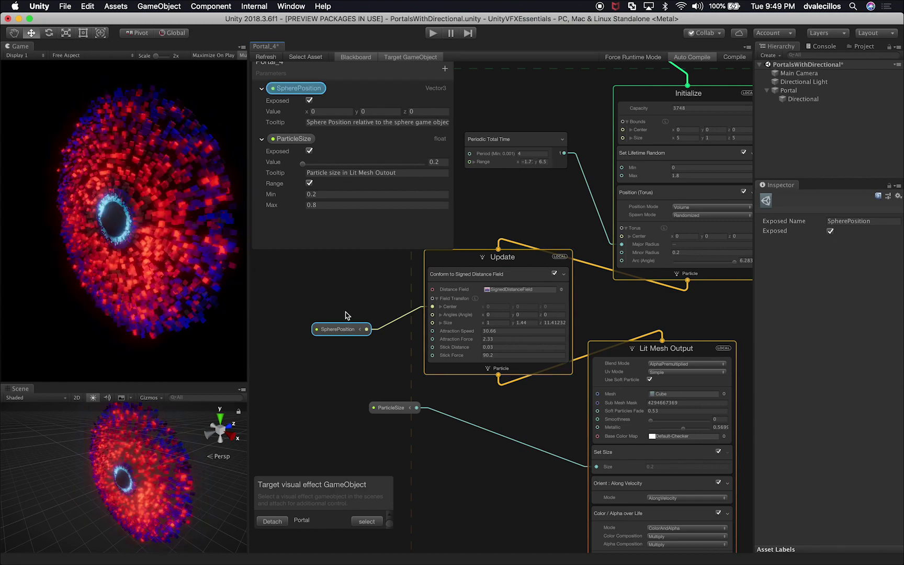
left_click_drag(352, 328, 350, 298)
left_click_drag(385, 408, 416, 436)
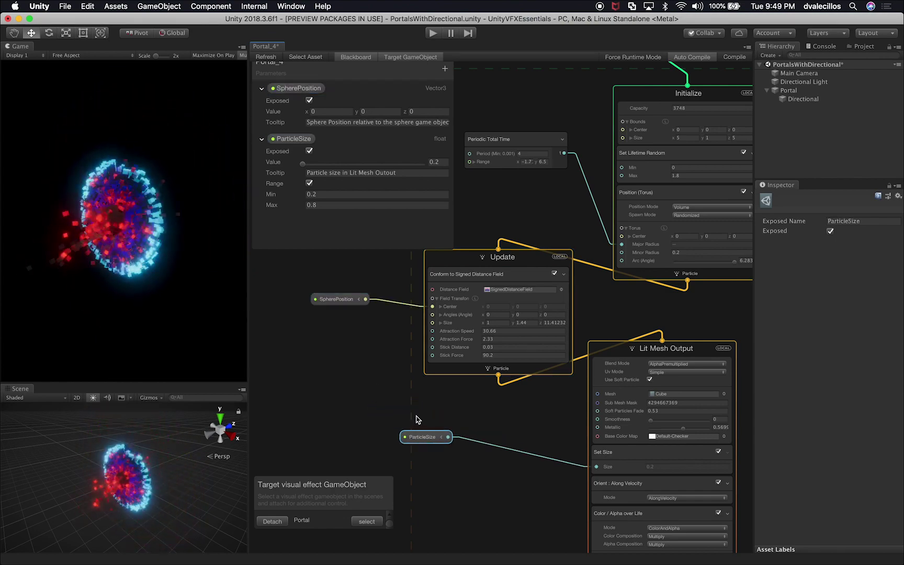
Select the Directional sphere and try moving it in the scene
left_click(822, 100)
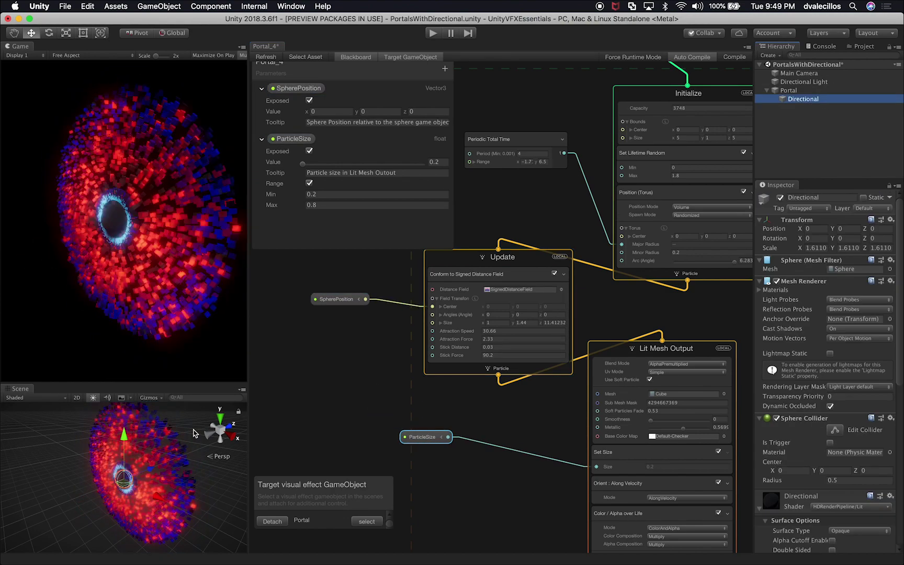
left_click_drag(149, 473, 142, 450)
left_click_drag(127, 384, 120, 442)
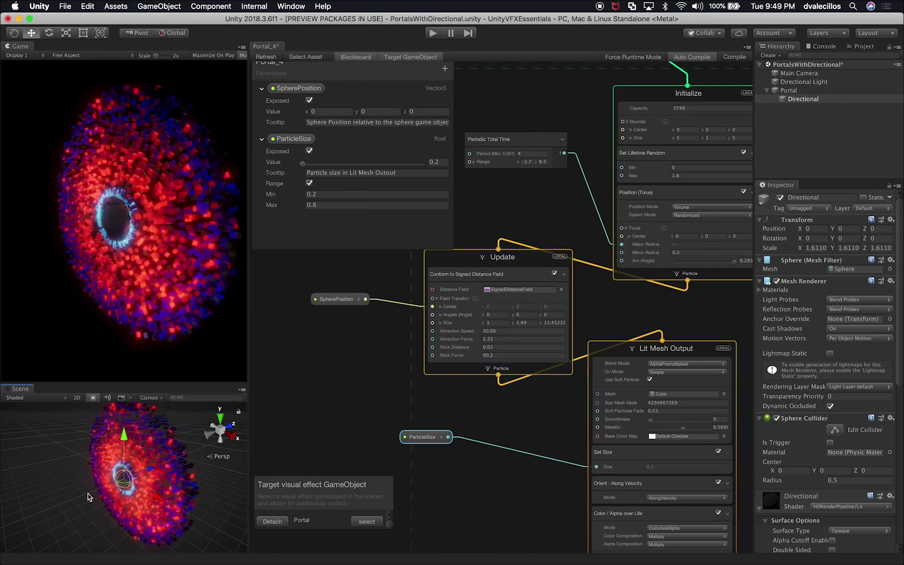
Add a VFX Parameter Binder component to the Portal object and add a Transform Position binding to it
left_click(791, 92)
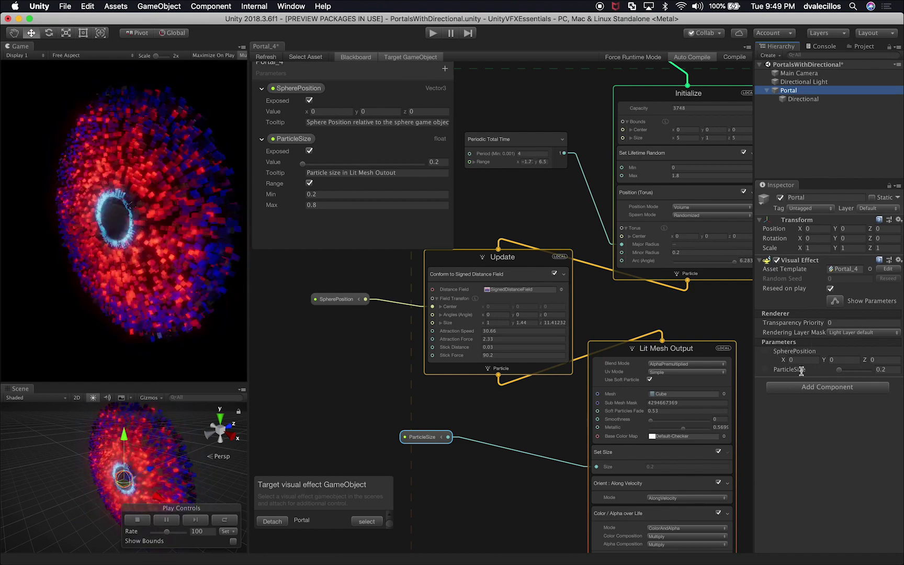
left_click(825, 392)
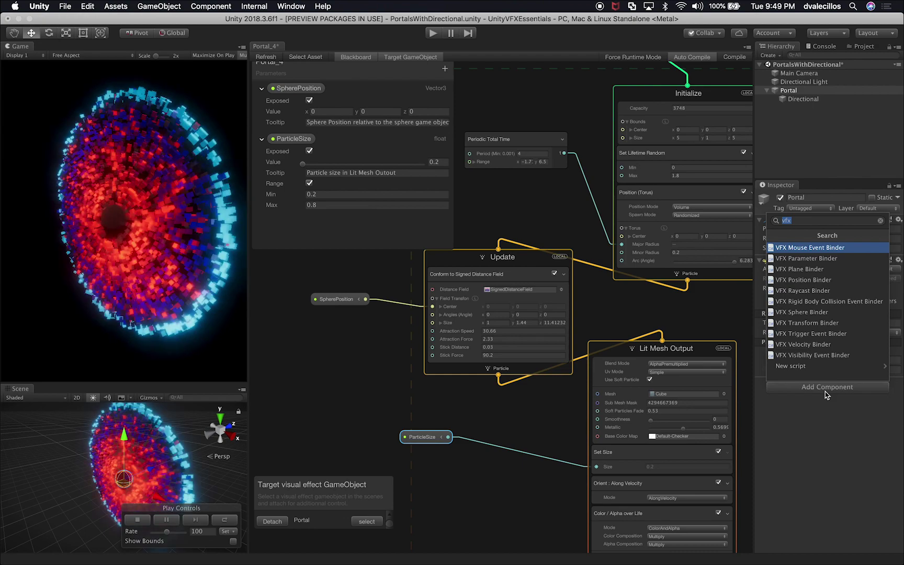
left_click(804, 260)
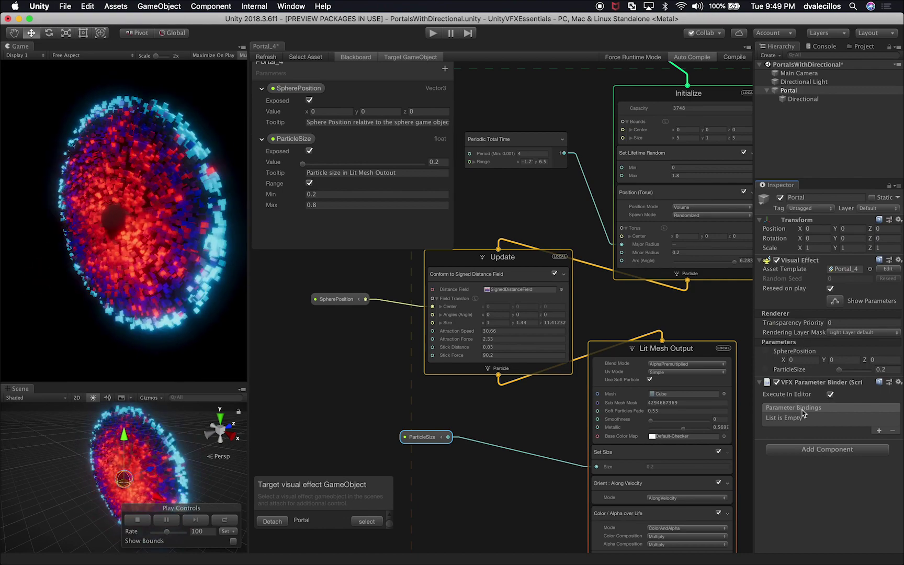
left_click(879, 432)
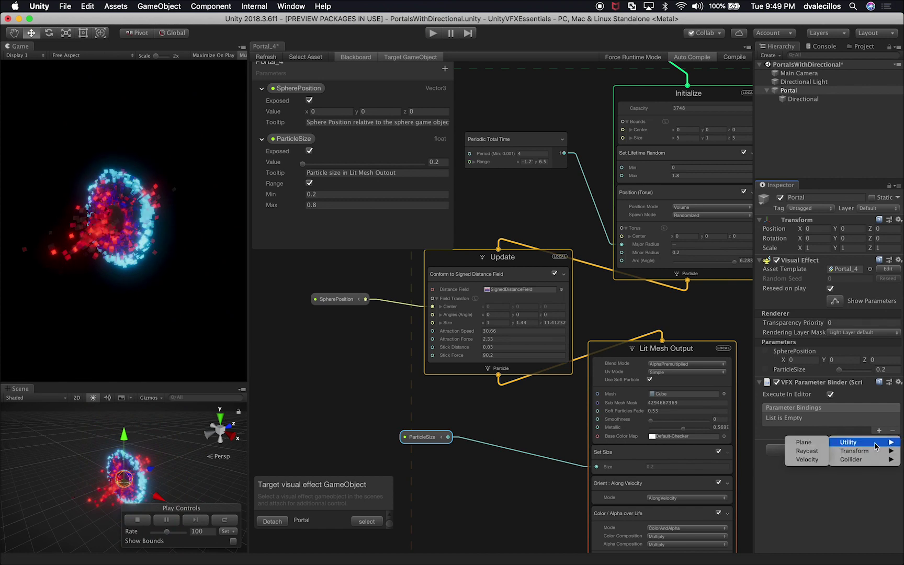
mouse_move(873, 453)
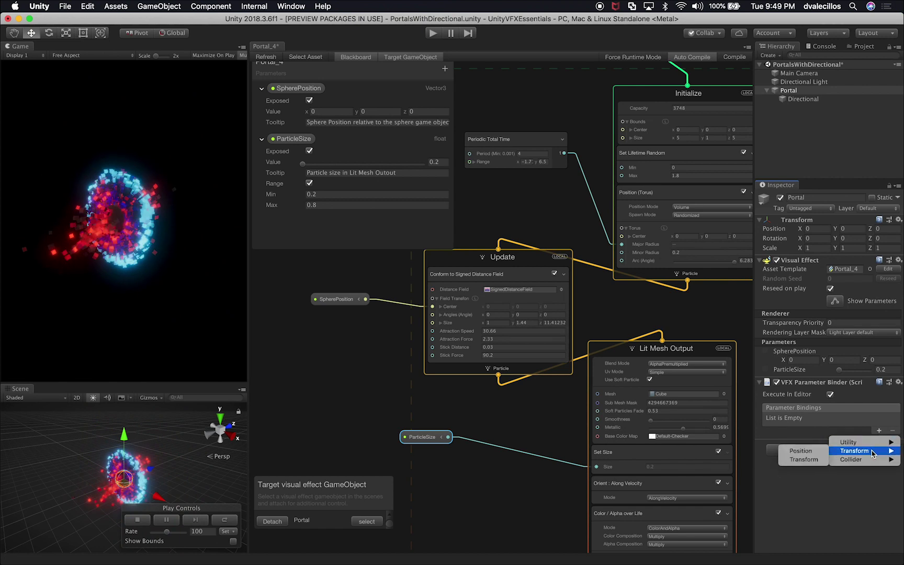
left_click(813, 451)
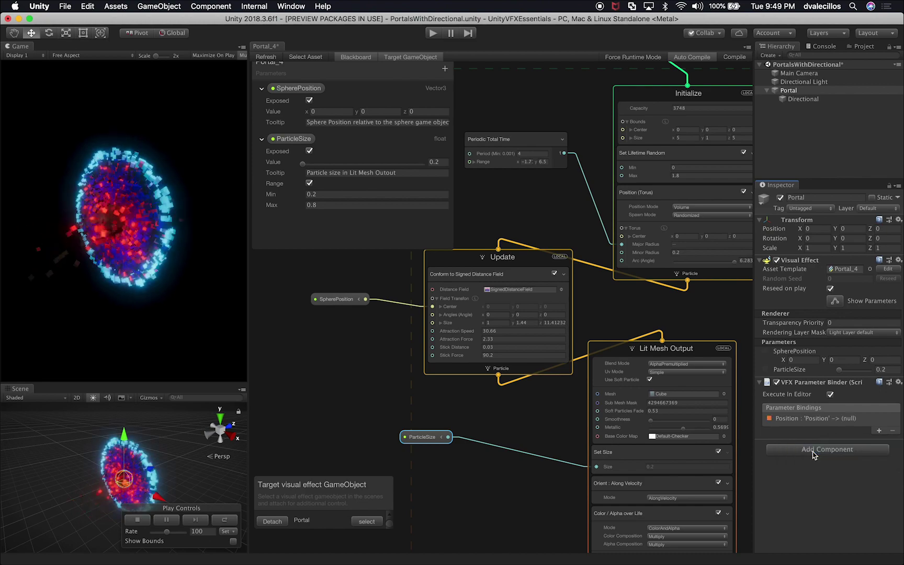
Configure the Position binding with SpherePosition as its parameter and the Directional object as its target
left_click(819, 422)
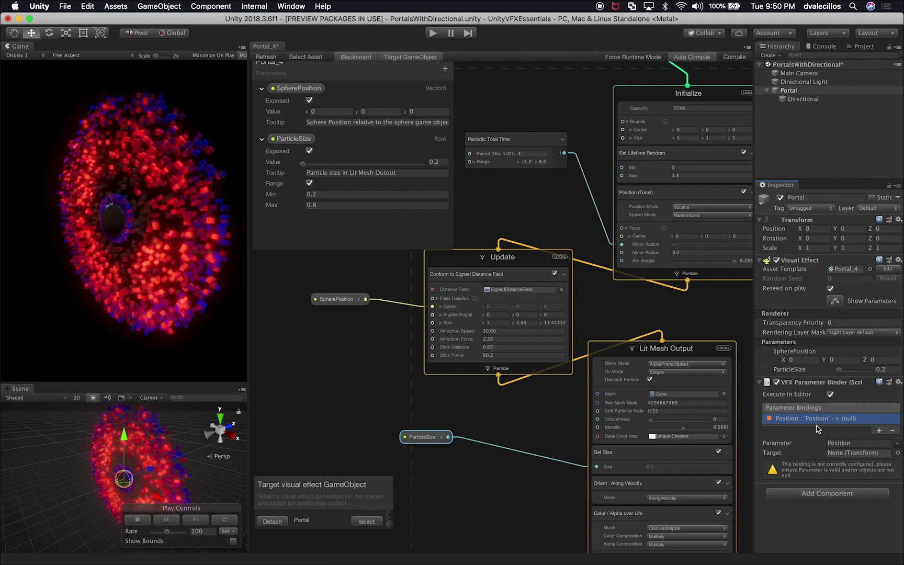
left_click(850, 443)
type("Speher")
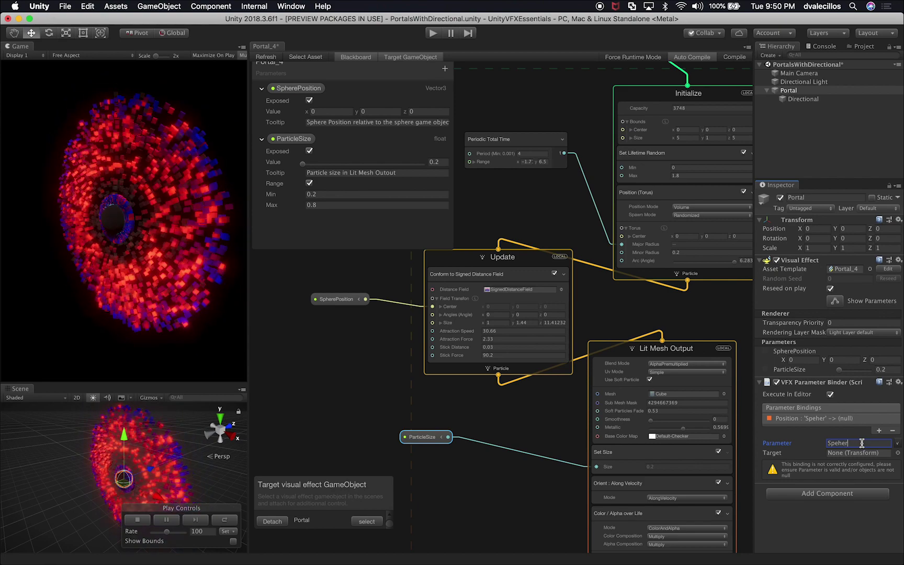
key("BackSpace")
key("BackSpace")
key("BackSpace")
key("BackSpace")
type("herePosition")
key("Tab")
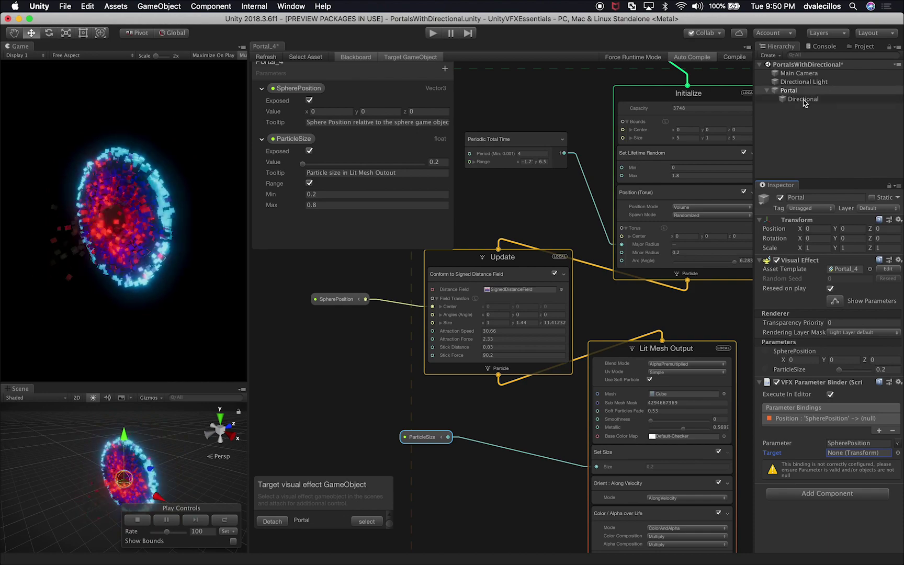
left_click_drag(796, 99, 856, 454)
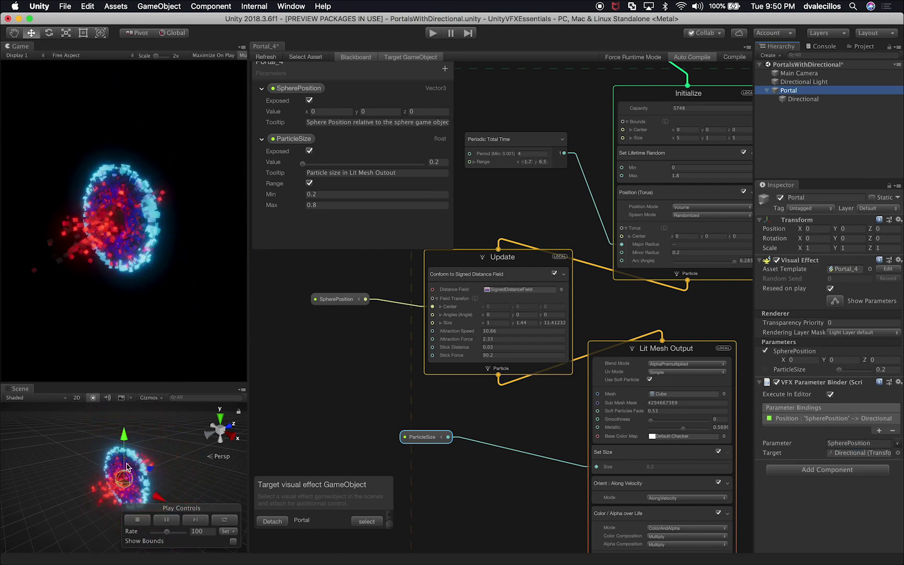
Test the binding by moving the Directional sphere along Z to about -14.06 and back to 13.93
left_click(146, 472)
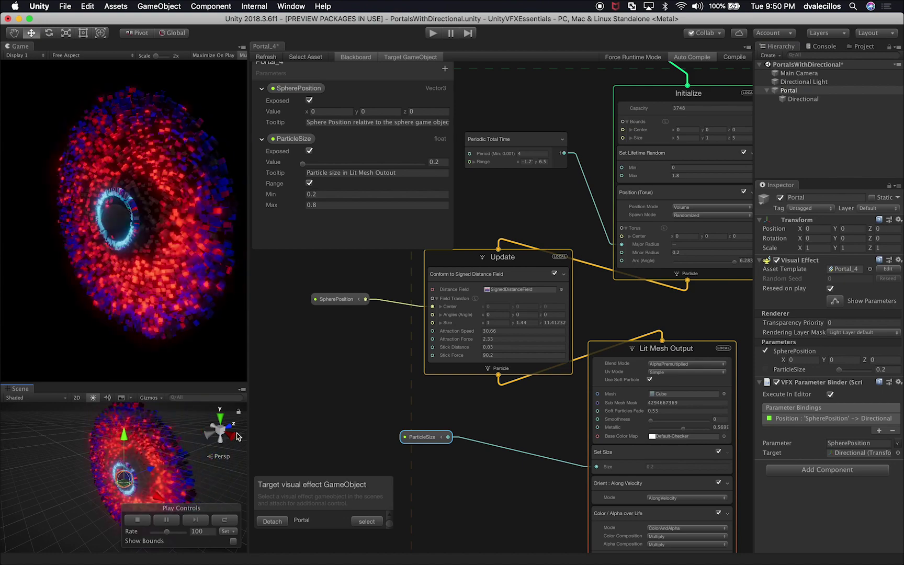
left_click(786, 100)
left_click_drag(126, 481, 254, 444)
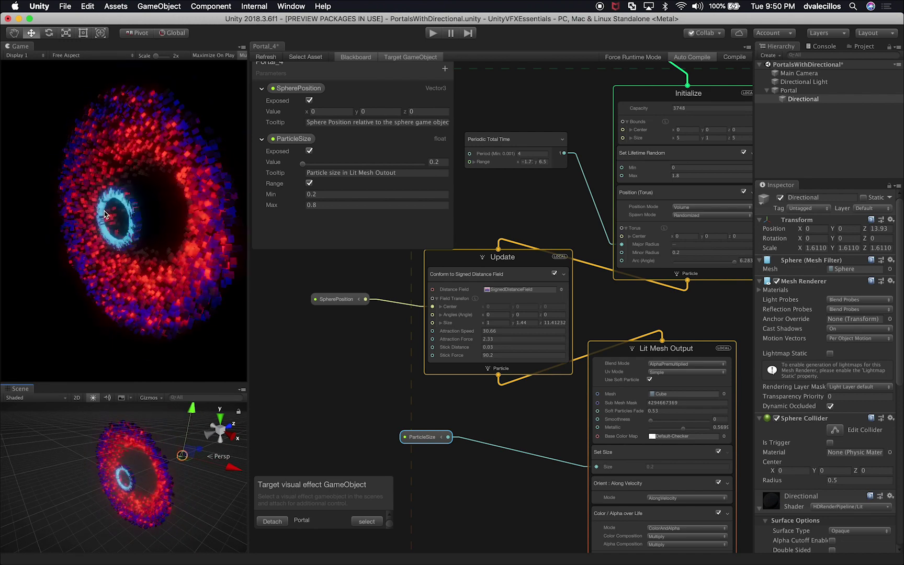
left_click_drag(200, 451, 122, 480)
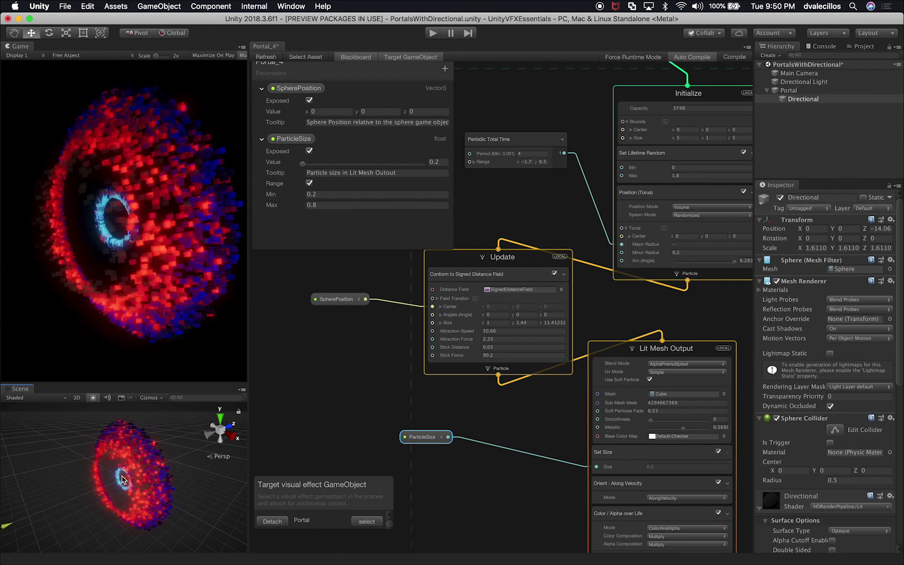
left_click_drag(122, 479, 200, 451)
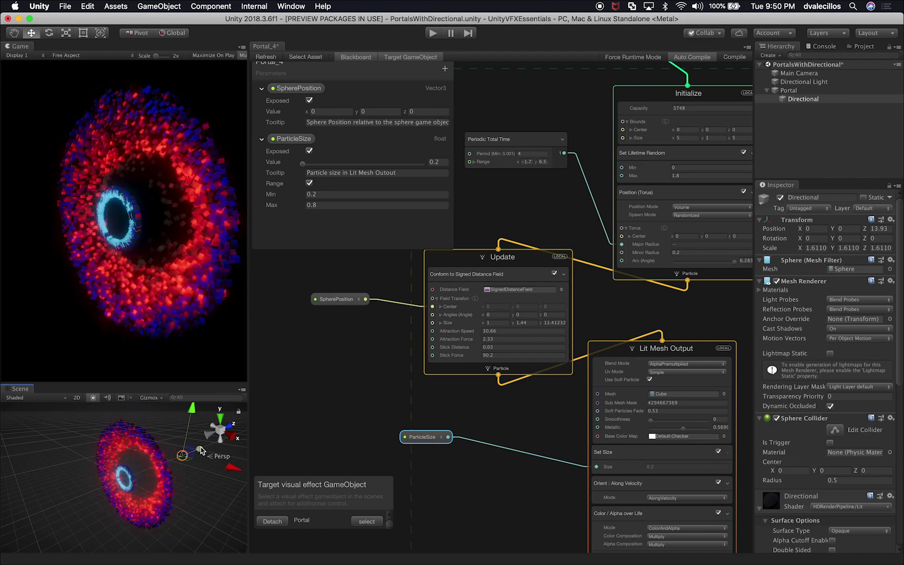
Raise the Directional sphere along Y to about 42.33 to test the binding vertically
scroll(202, 451, "down", 3)
scroll(168, 451, "down", 2)
left_click_drag(162, 443, 164, 337)
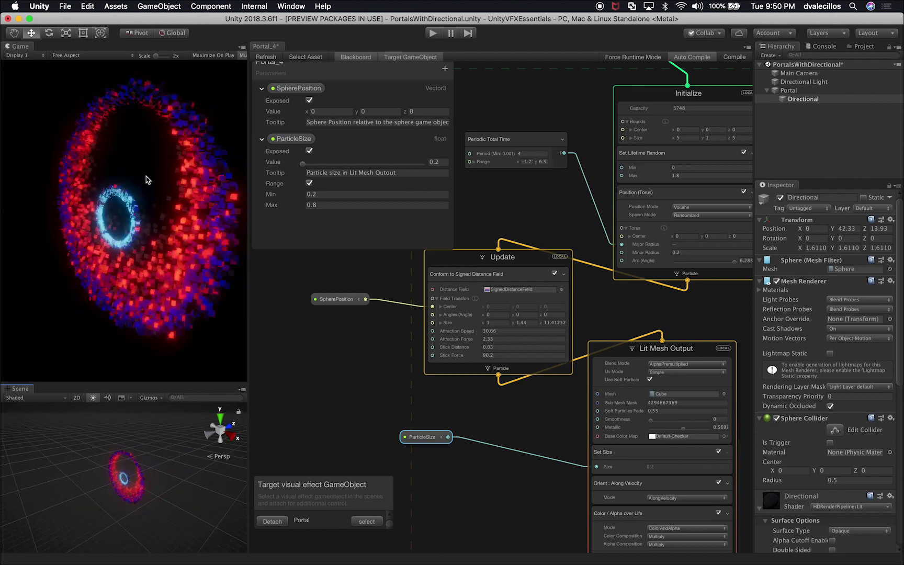
Undo the Directional sphere's vertical move, and test the binding by moving it along Z to about -2.7 and back to 13.93
key("super+z")
left_click_drag(179, 468, 133, 473)
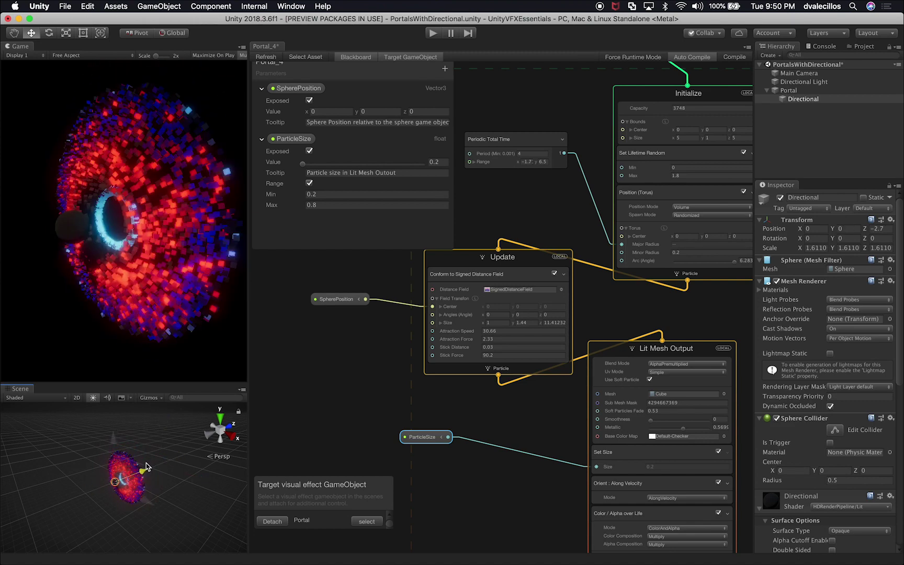
left_click_drag(109, 450, 108, 432)
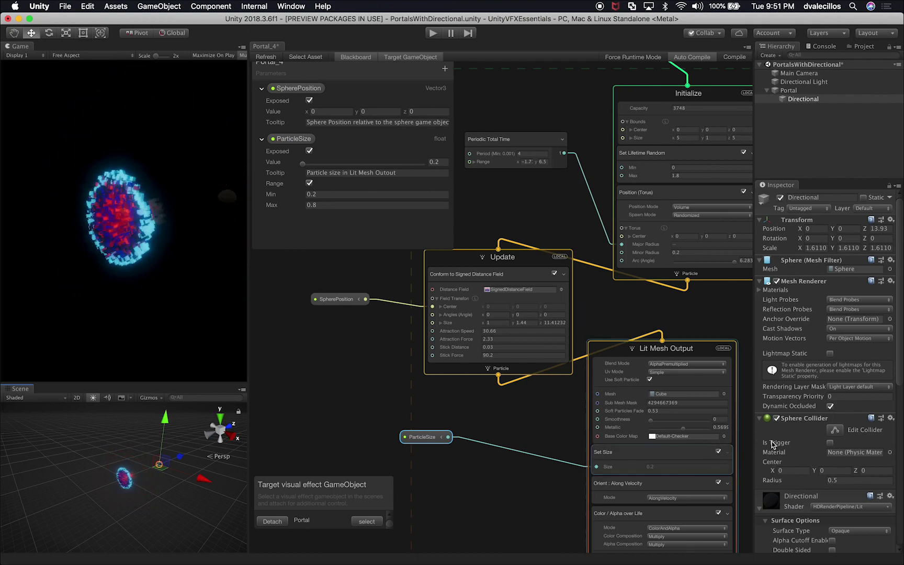
Set the exposed ParticleSize parameter to 0.27 in the Portal object's Visual Effect component
scroll(808, 446, "down", 10)
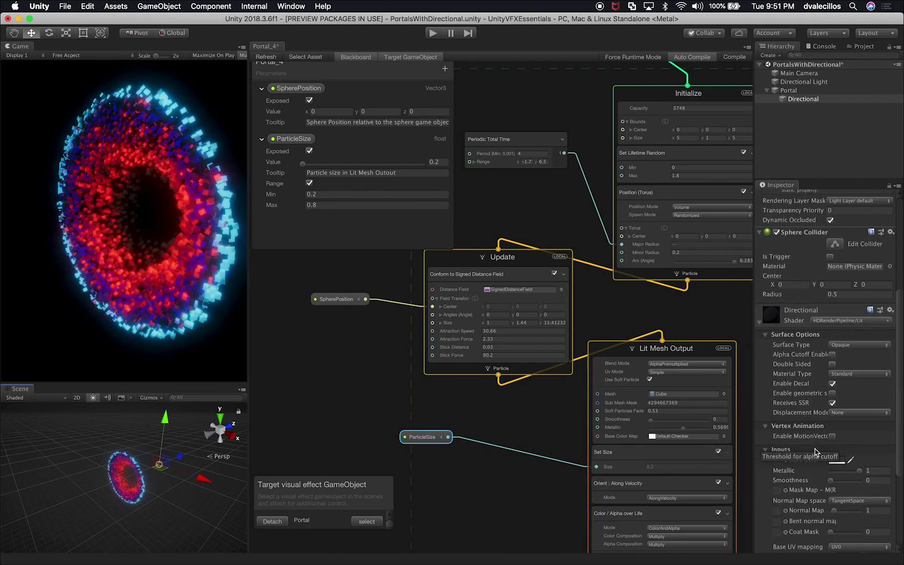
left_click(795, 91)
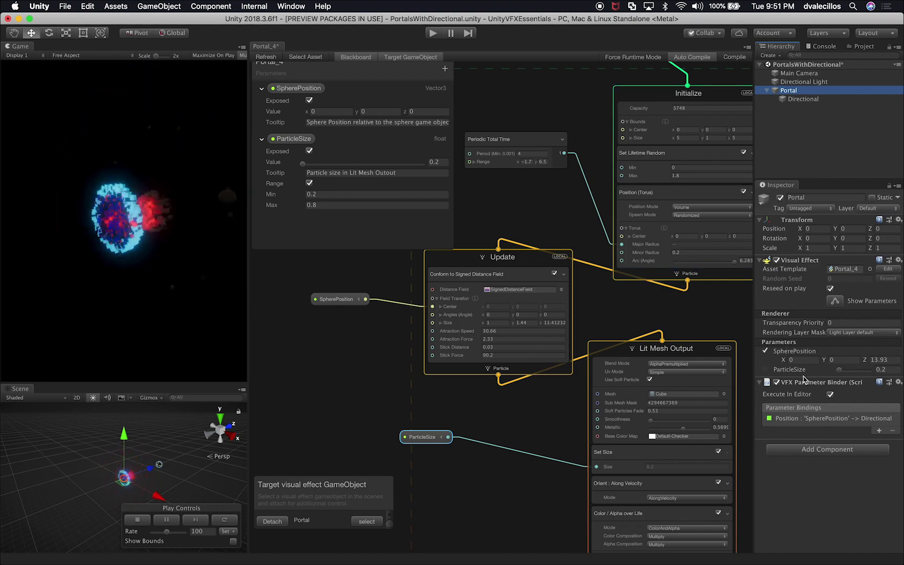
mouse_move(833, 373)
left_mouse_down()
mouse_move(865, 372)
mouse_move(842, 378)
left_mouse_up()
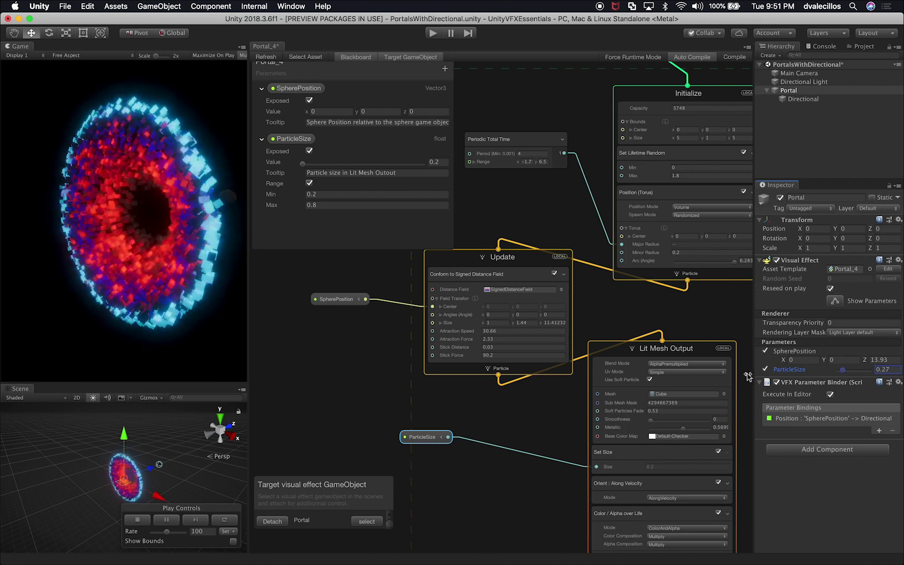
Test the effect with the larger particles by moving the Directional sphere along Z to about -5.3, and undo the move
left_click(801, 99)
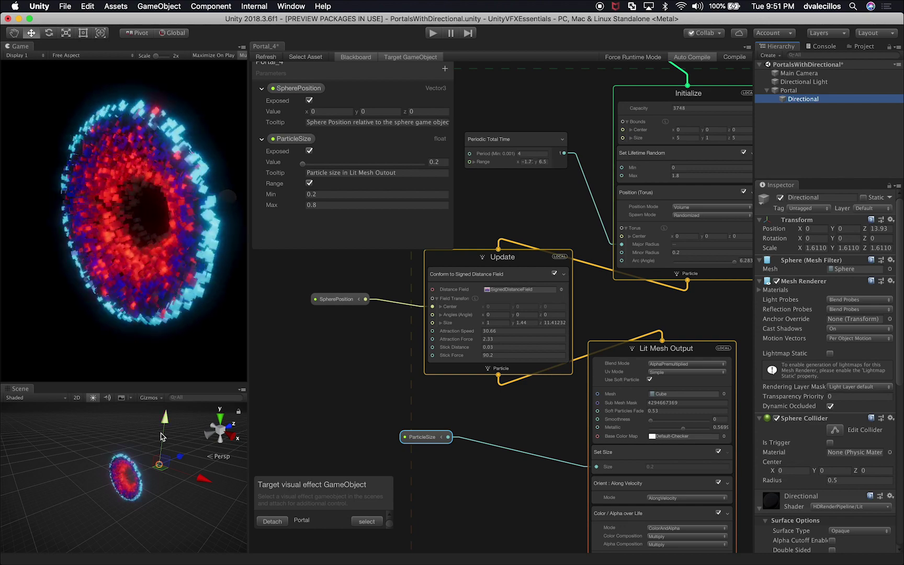
left_click_drag(164, 437, 145, 471)
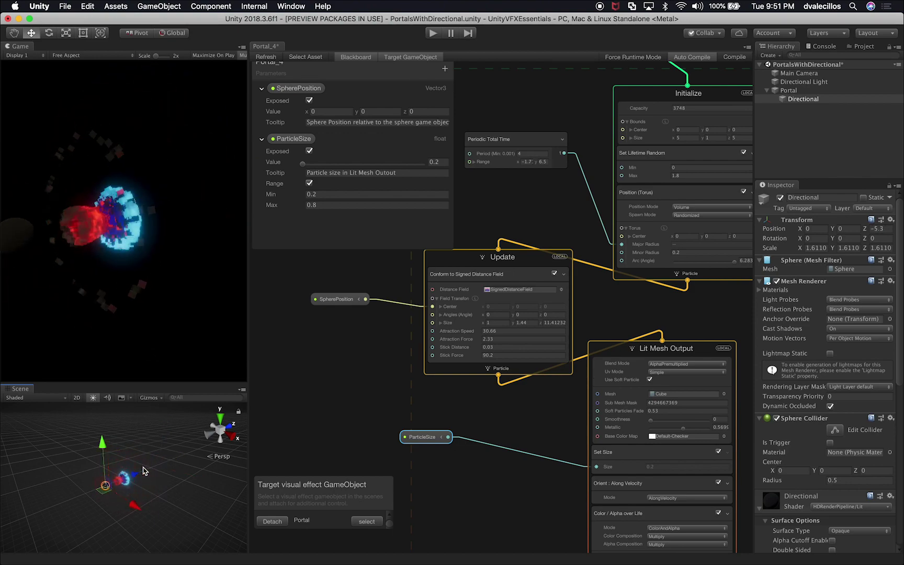
key("super+z")
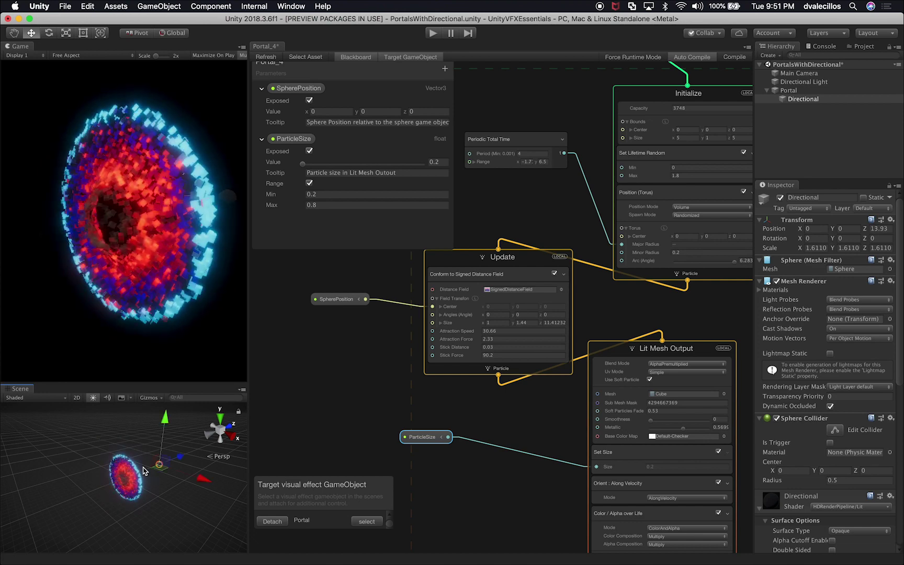